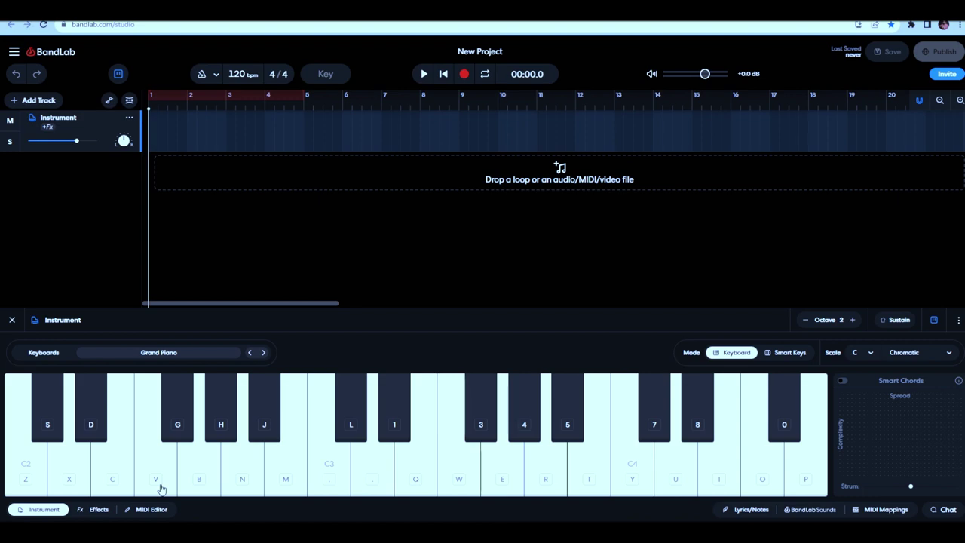
Step: Rehearse a chord and melody progression on the Grand Piano without recording it
key(4)
key(7)
key(i)
key(3)
key(r)
key(7)
key(0)
key(q)
key(4)
key(t)
key(i)
key(8)
key(l)
key(4)
key(t)
key(7)
key(i)
key(0)
key(i)
key(t)
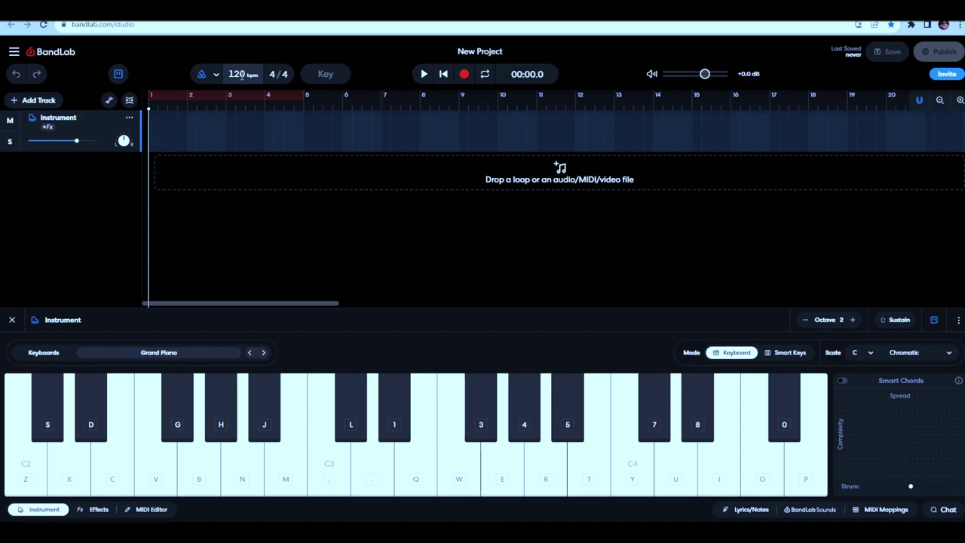
Step: Record a Grand Piano chord and melody progression on the Instrument track from bar 1 to just past bar 9
click(464, 74)
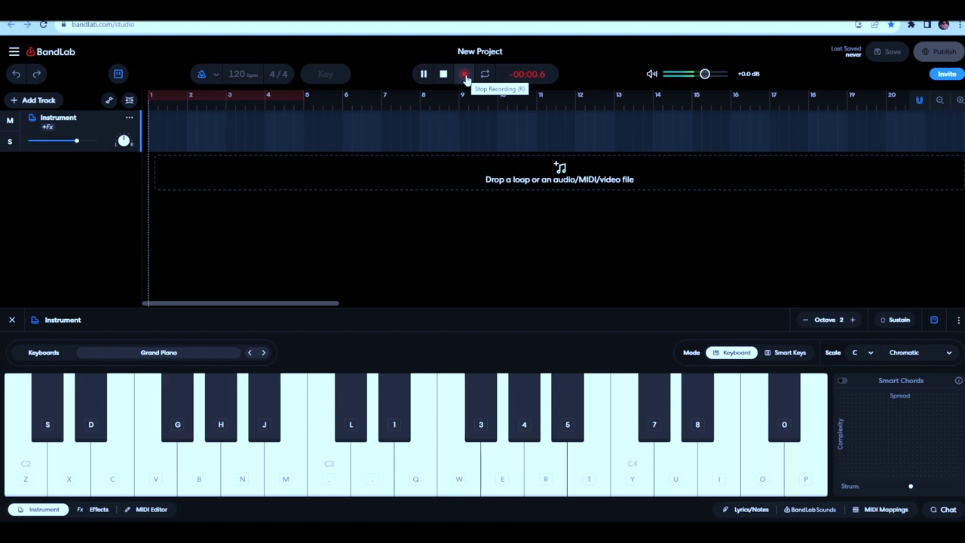
key(l)
key(4)
key(7)
key(8)
key(i)
key(t)
key(7)
key(t)
key(8)
key(l)
key(4)
key(t)
key(7)
key(8)
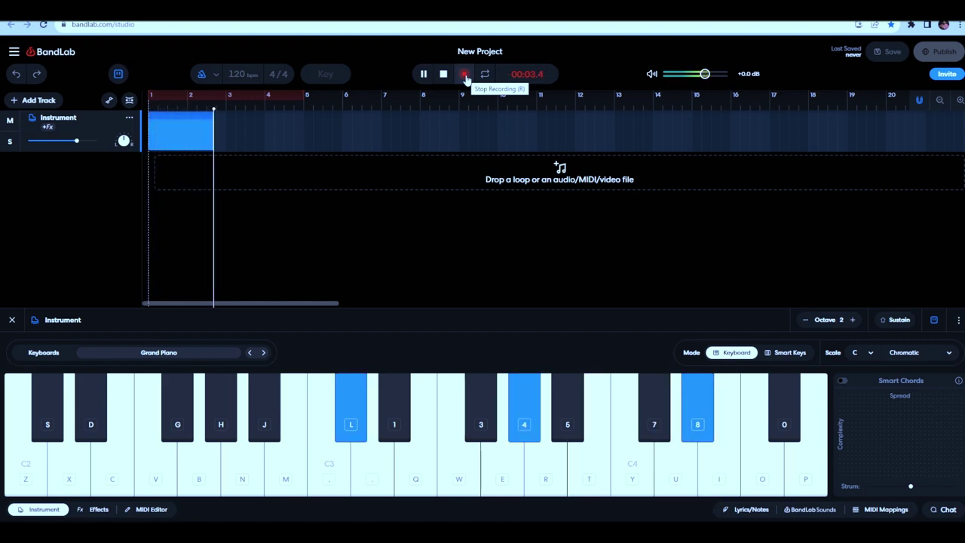
key(t)
key(i)
key(g)
key(l)
key(3)
key(4)
key(r)
key(3)
key(4)
key(g)
key(l)
key(3)
key(4)
key(r)
key(l)
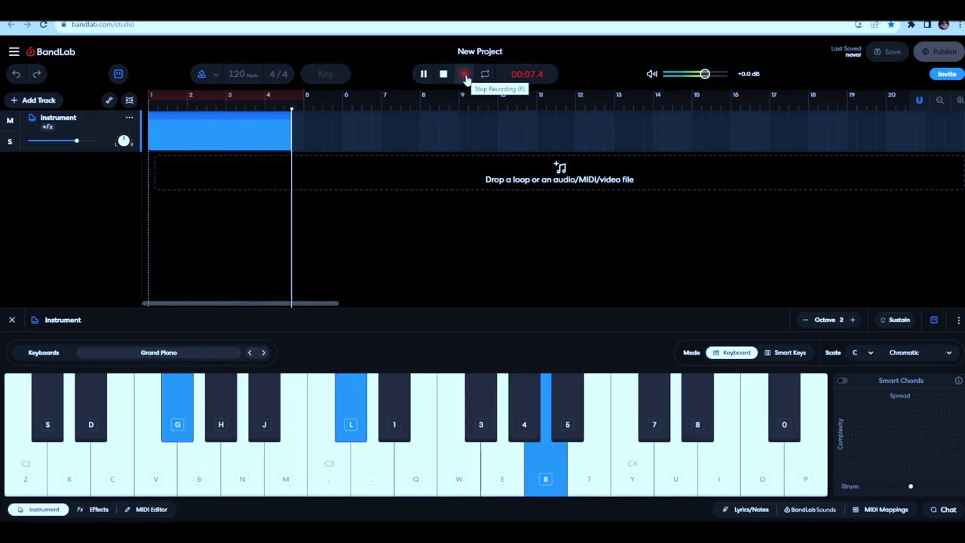
key(3)
key(m)
key(3)
key(r)
key(t)
key(3)
key(8)
key(r)
key(t)
key(m)
key(r)
key(t)
key(8)
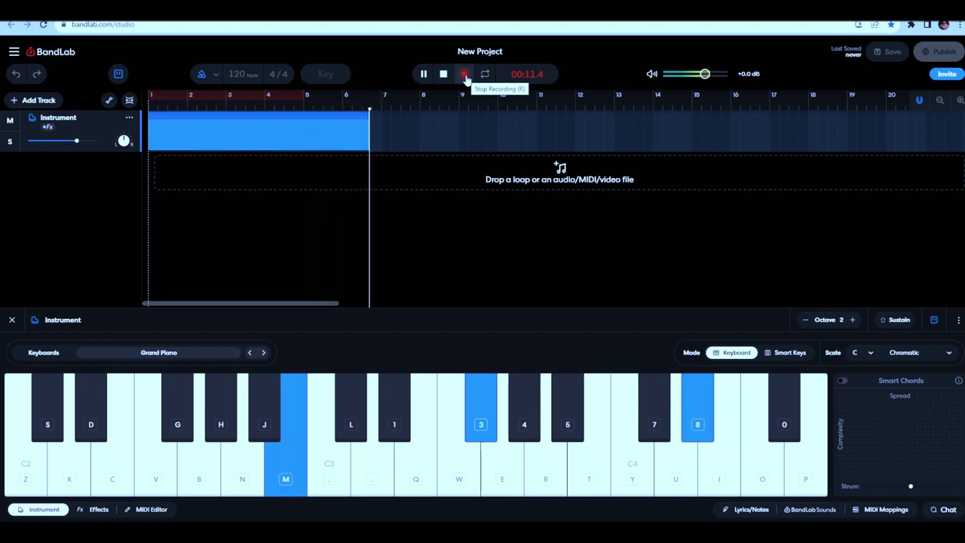
key(r)
key(t)
key(h)
key(1)
key(3)
key(4)
key(t)
key(1)
key(3)
key(4)
key(1)
key(3)
key(t)
key(8)
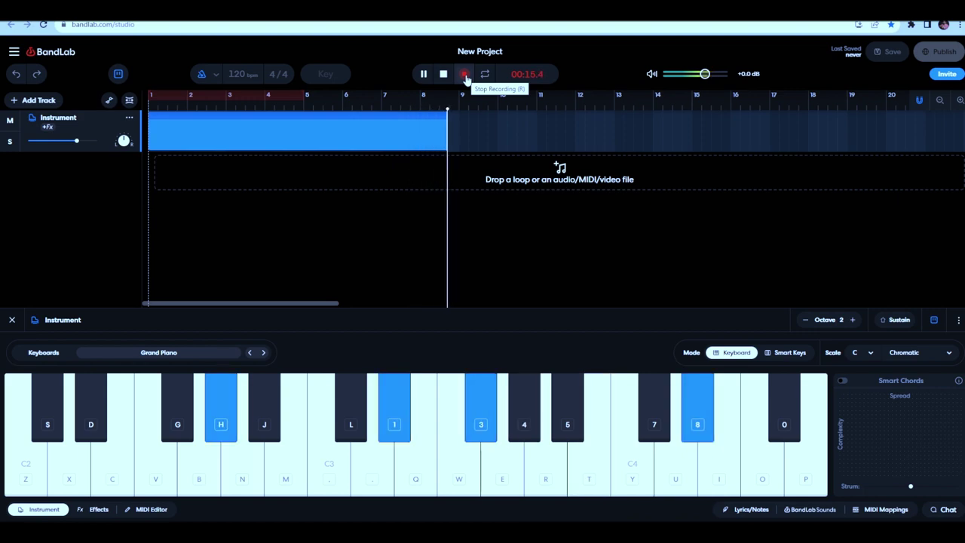
click(465, 75)
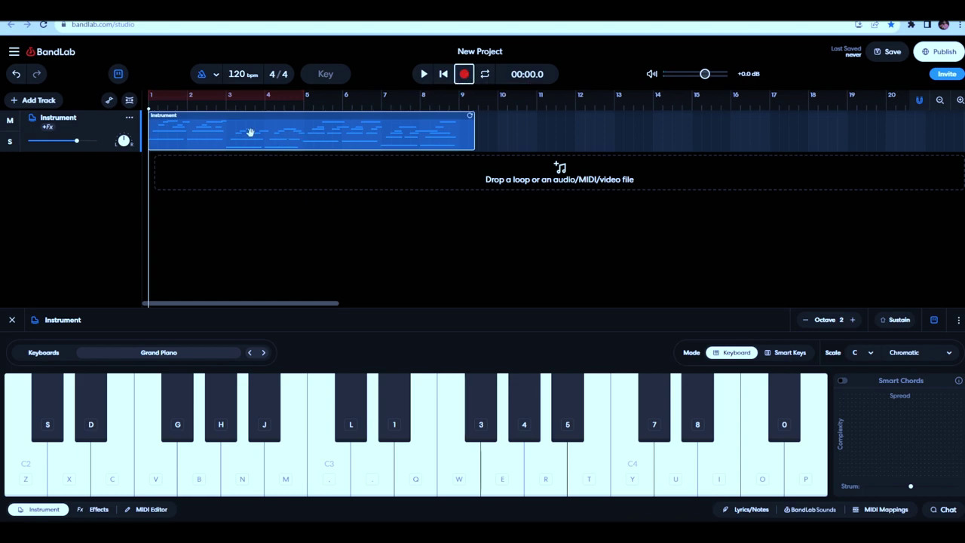
Step: Open the recorded piano region for note editing
right_click(201, 139)
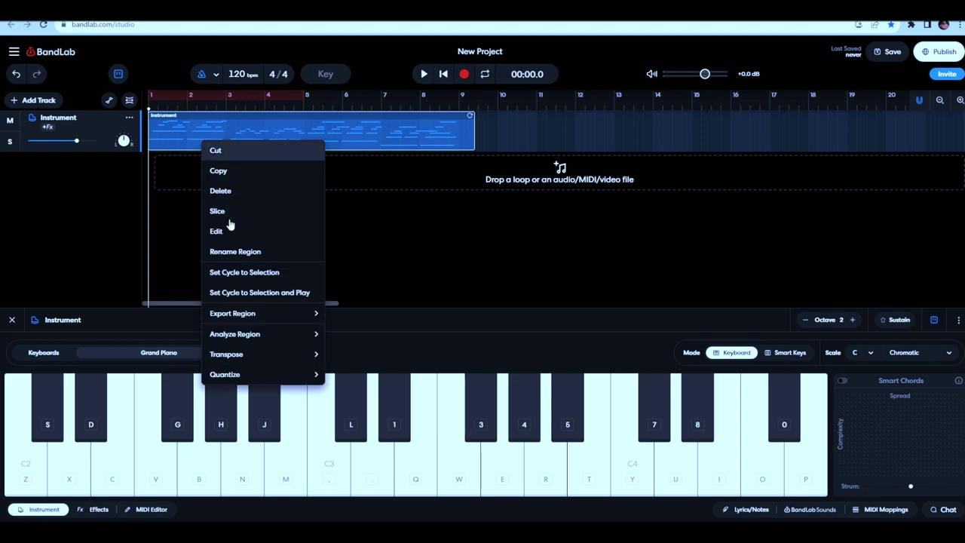
mouse_move(279, 374)
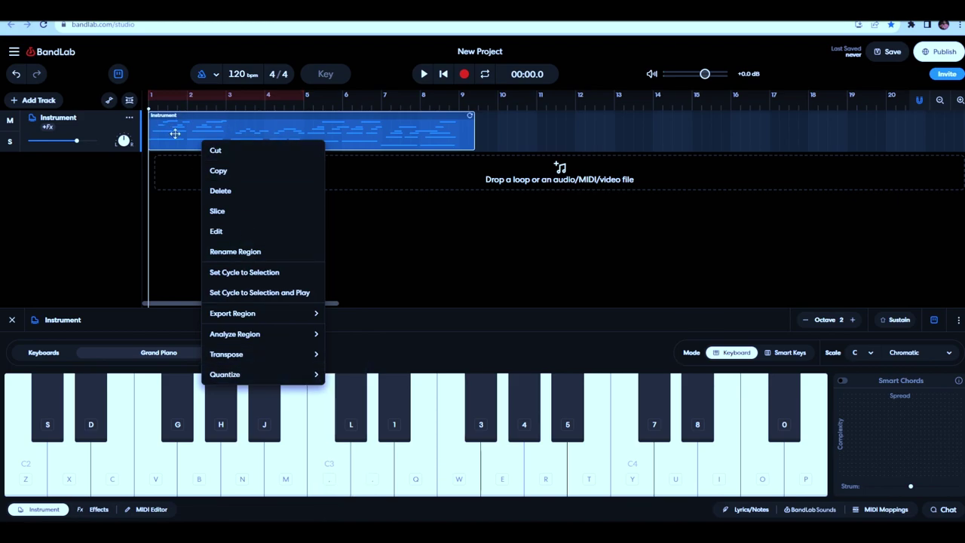
click(215, 231)
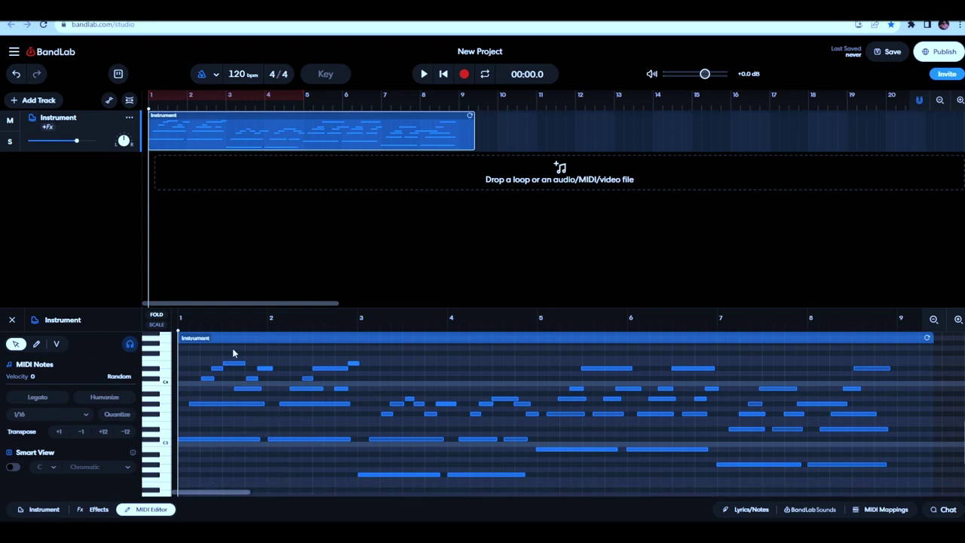
Step: Quantize the recorded piano region to 1/16 and play it back
right_click(220, 137)
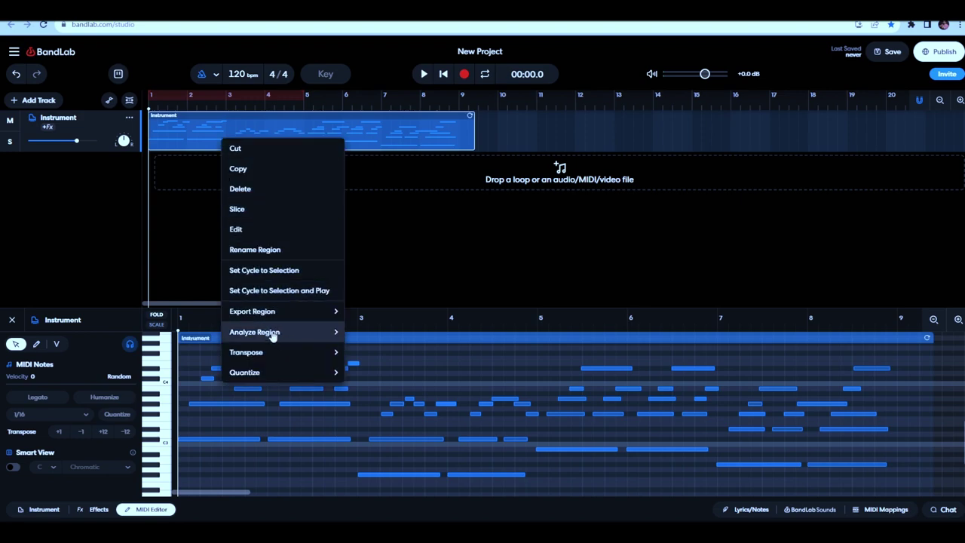
click(290, 368)
right_click(254, 132)
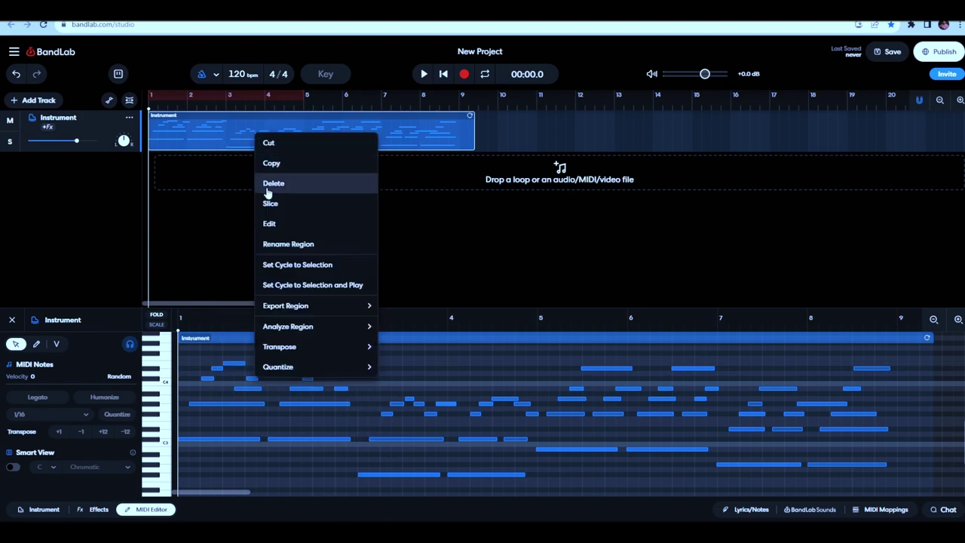
mouse_move(318, 366)
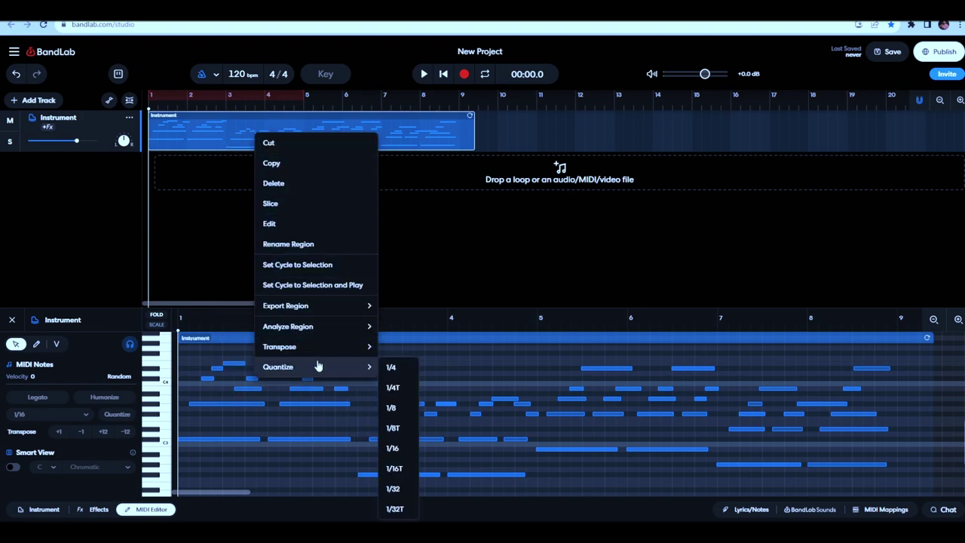
click(393, 448)
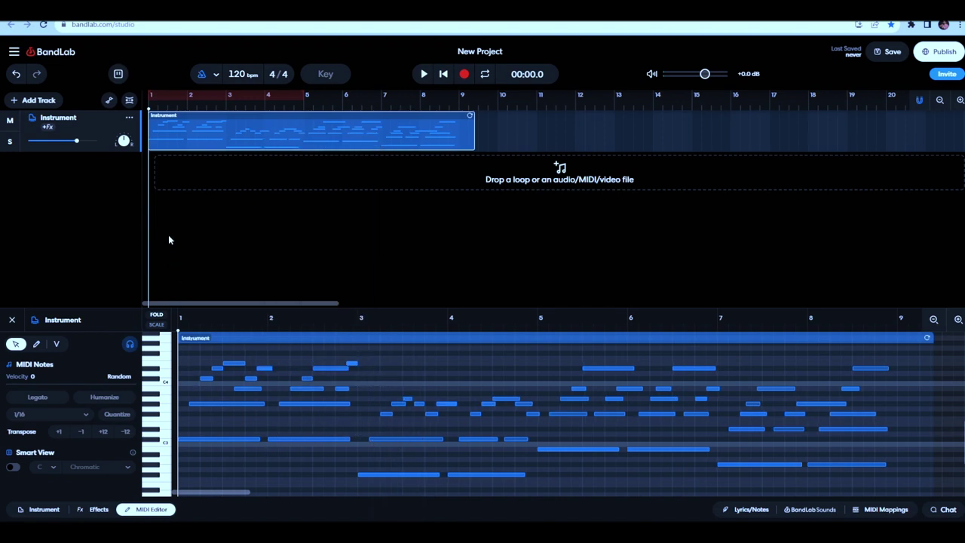
key(space)
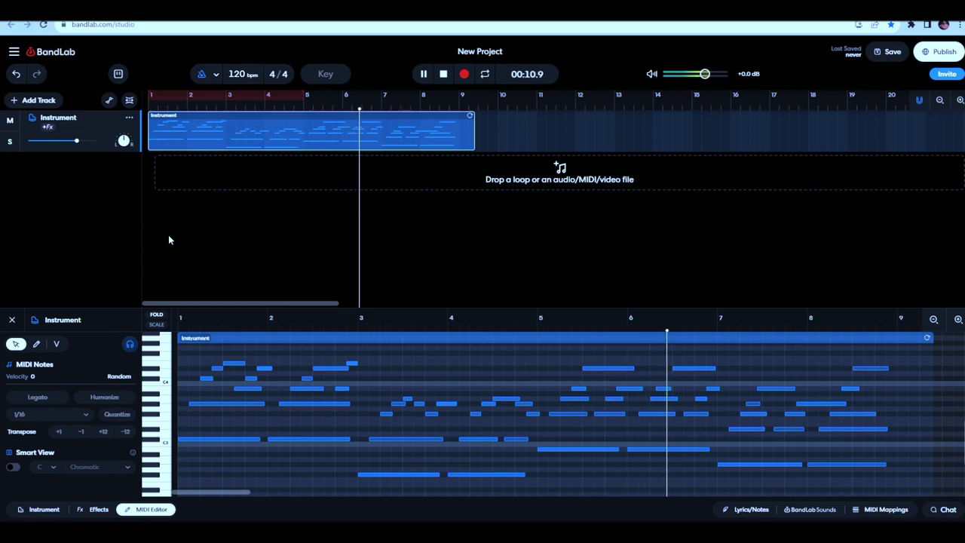
key(space)
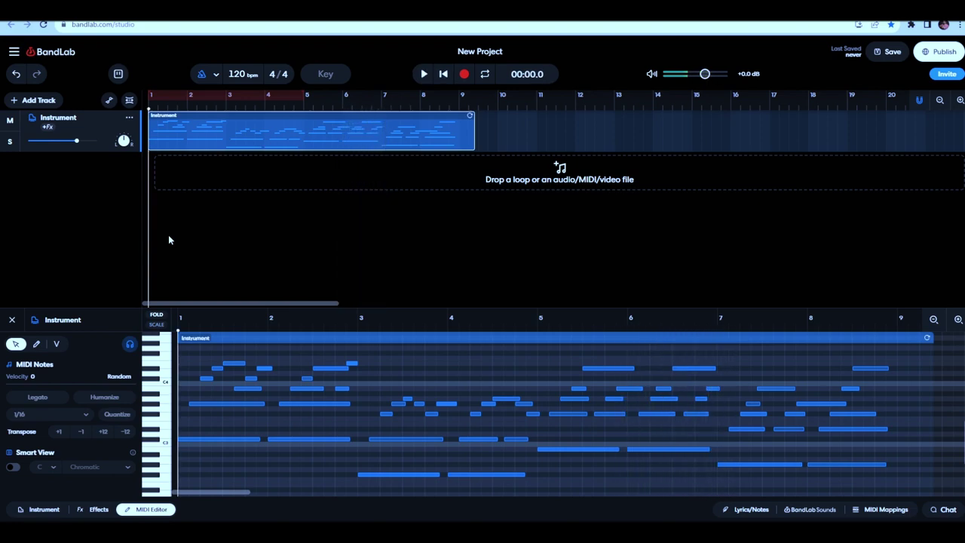
Step: Quantize the piano region to 1/8 and play it back from the beginning
right_click(279, 128)
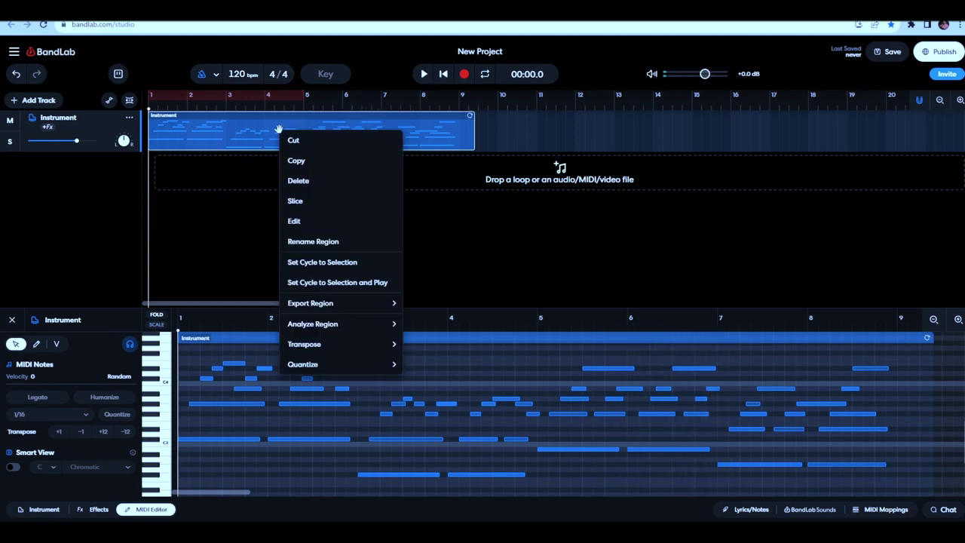
click(353, 362)
right_click(316, 141)
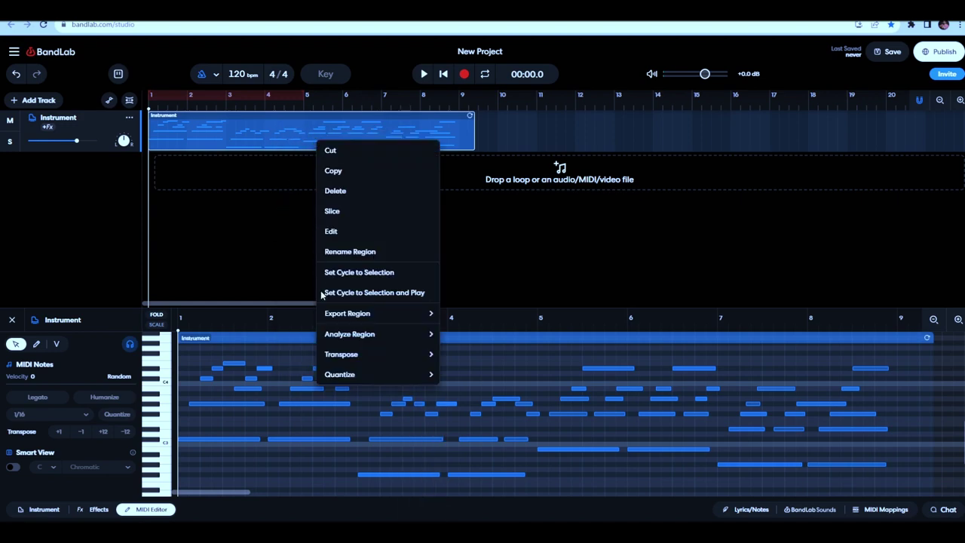
mouse_move(430, 379)
click(461, 410)
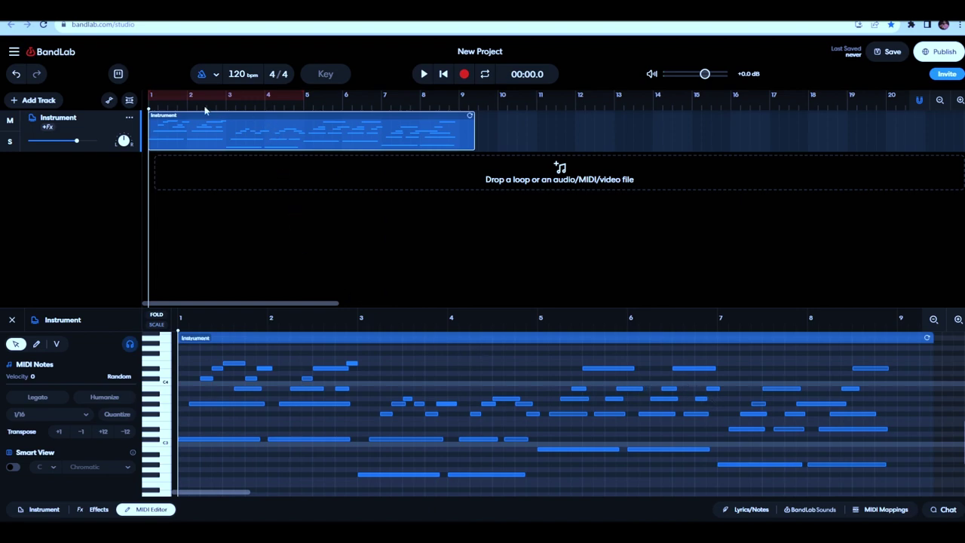
click(424, 75)
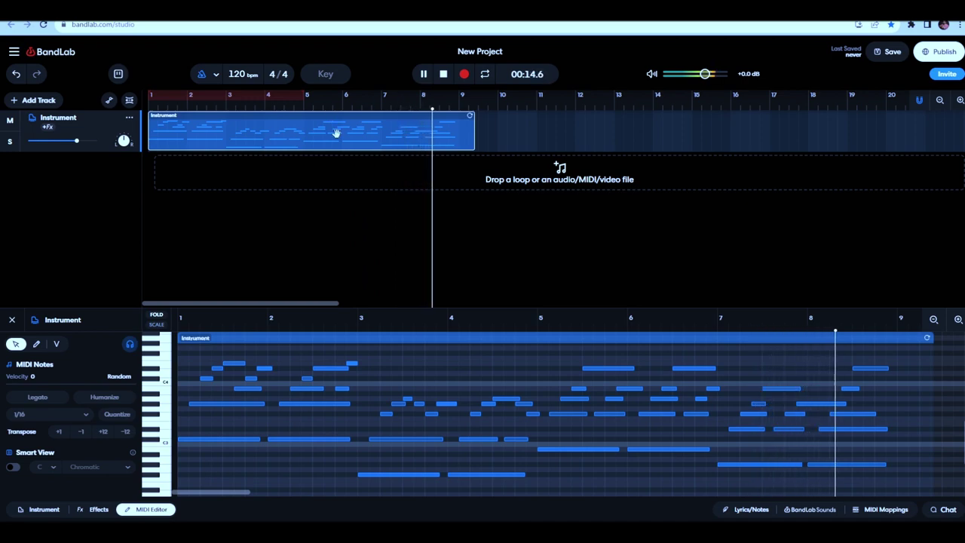
key(space)
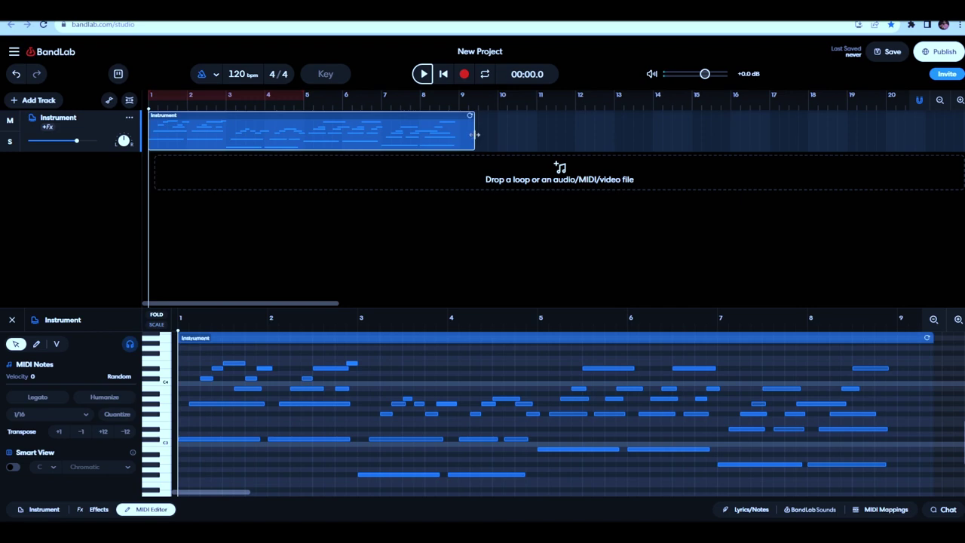
Step: Trim the end of the piano region to bar 9 and duplicate the region starting at bar 9
drag(474, 134, 459, 133)
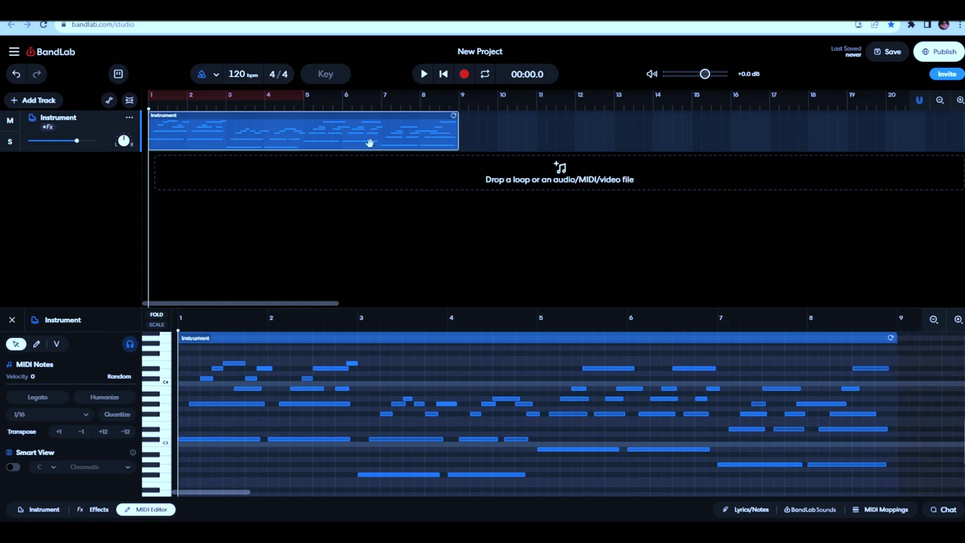
click(459, 106)
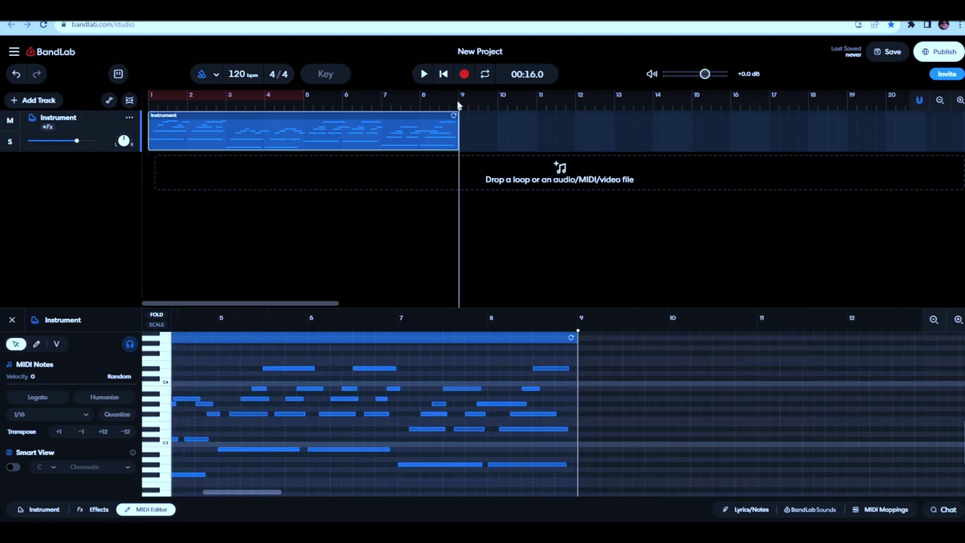
key(ctrl+d)
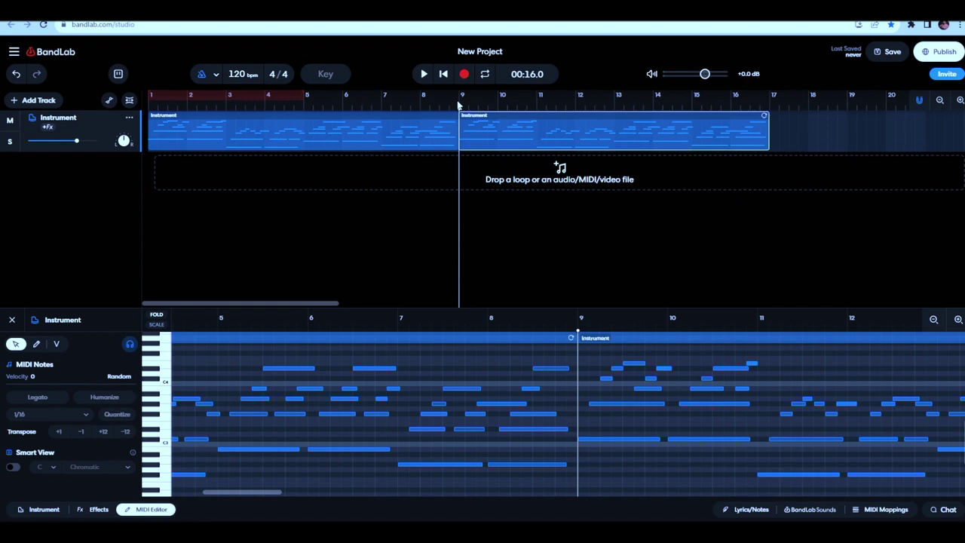
Step: Rename the Instrument track as Piano
double_click(63, 121)
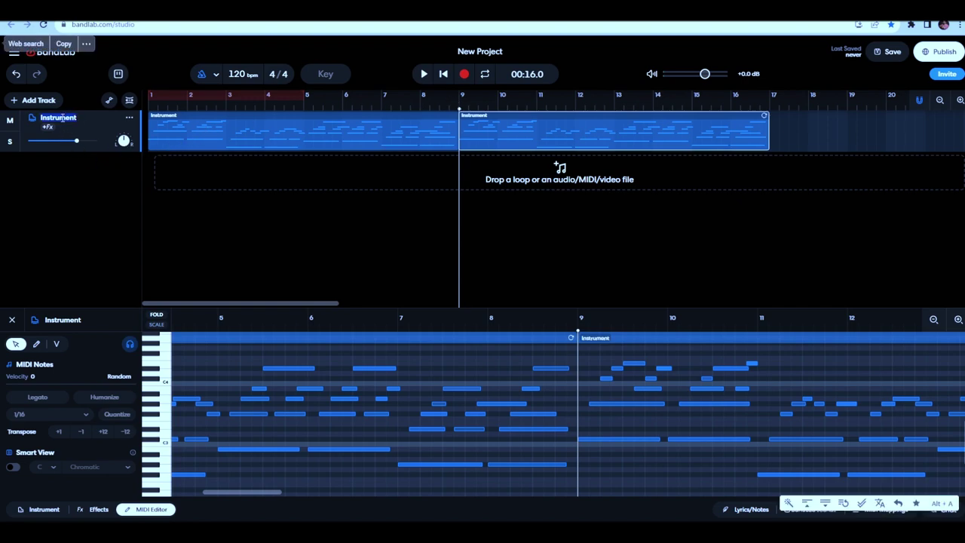
text(Piano)
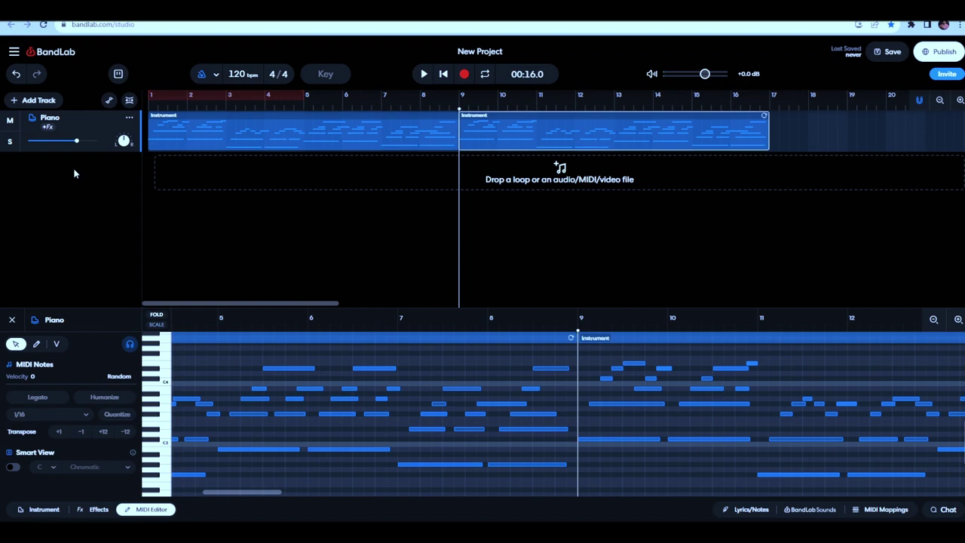
Step: Add a virtual instrument track and load the Dub Bass sound from Electric Basses on it, previewing it first
click(34, 102)
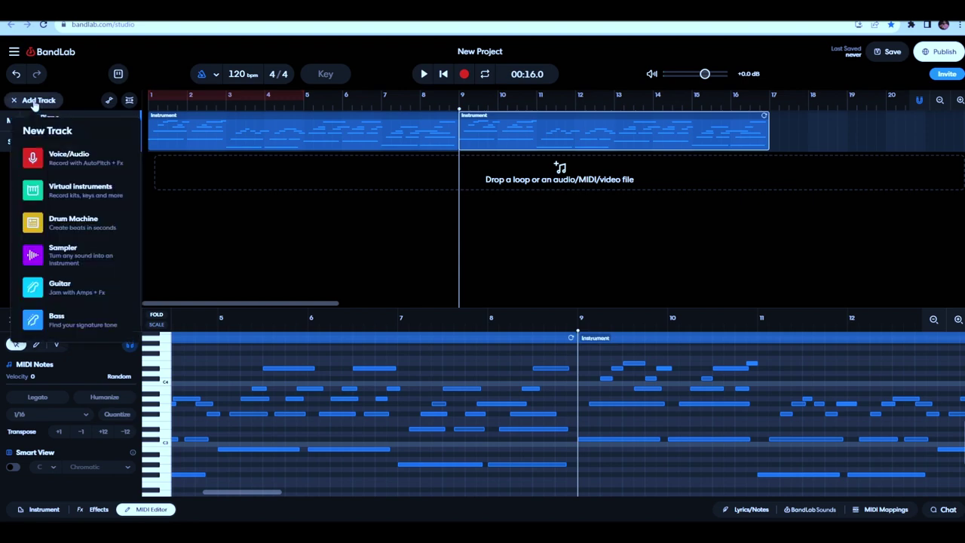
click(65, 189)
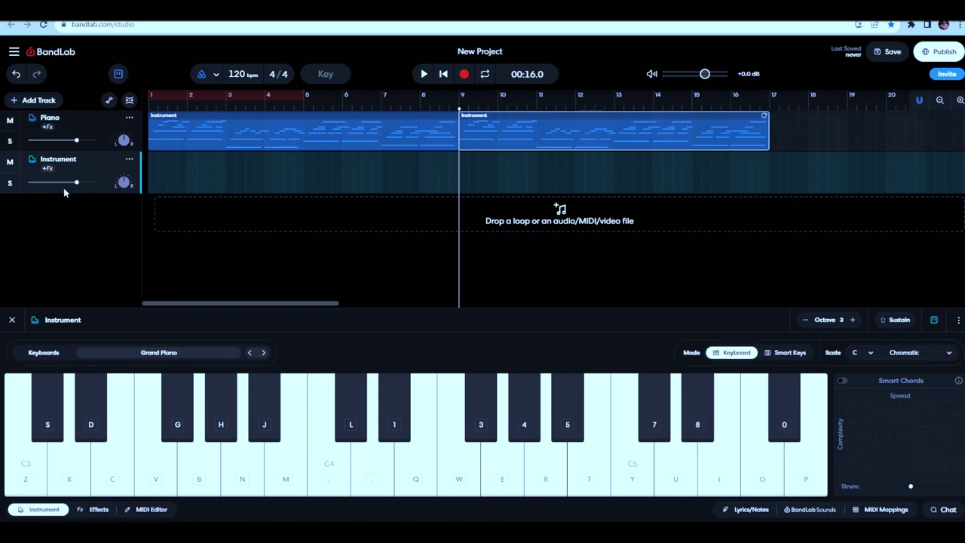
click(179, 357)
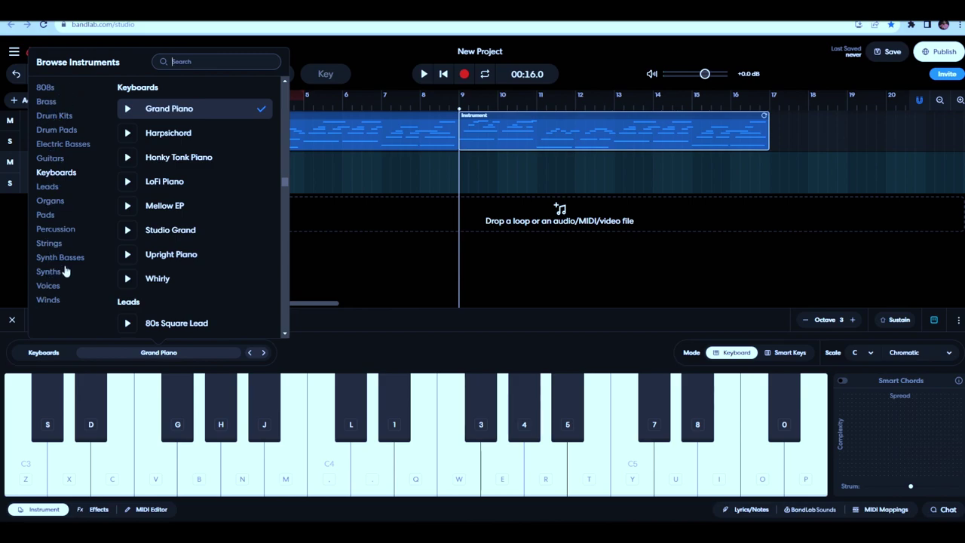
click(62, 145)
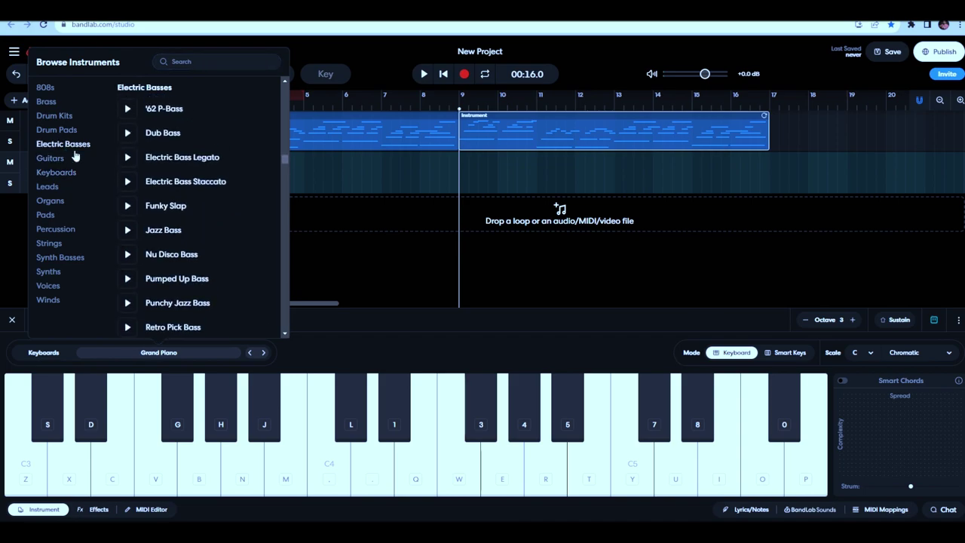
click(128, 134)
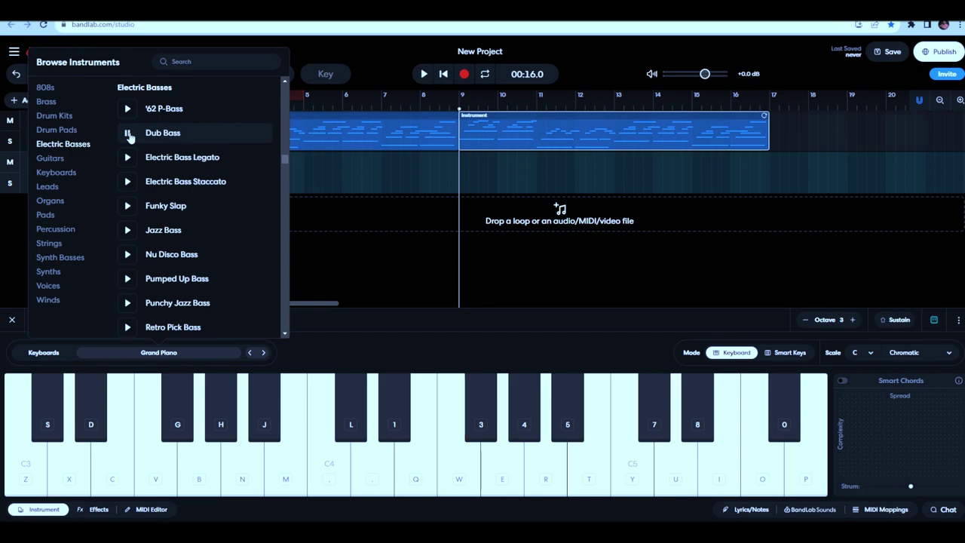
click(210, 135)
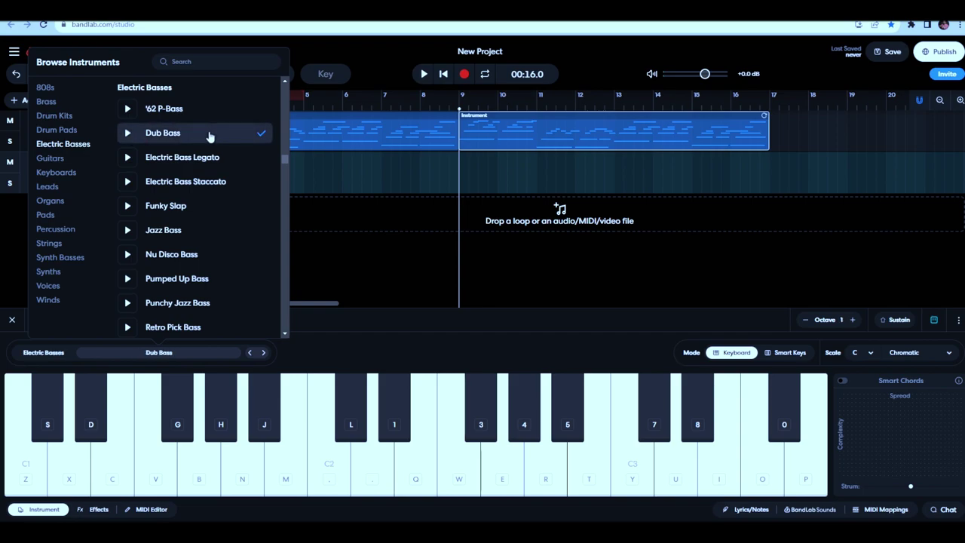
click(329, 309)
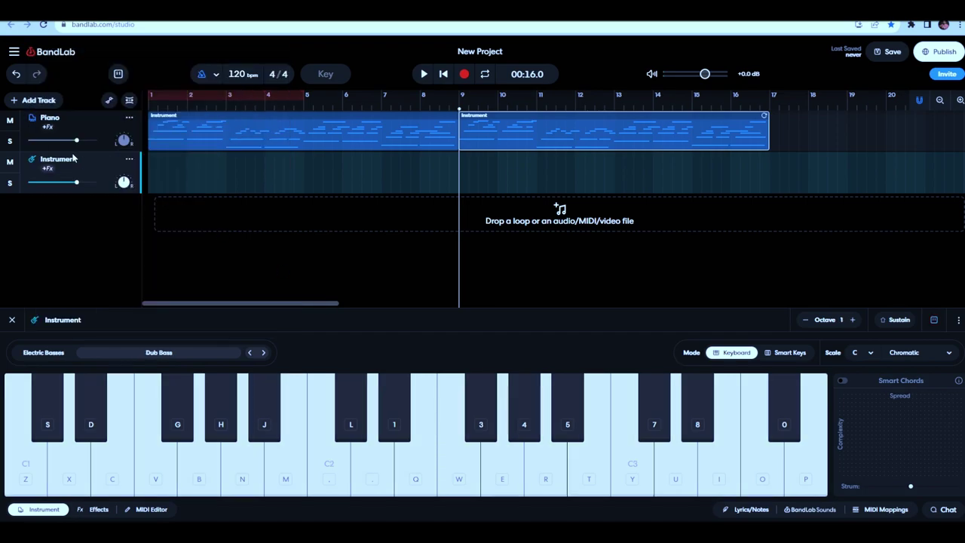
Step: Rehearse a bass line with the Dub Bass without recording it
key(0)
key(7)
key(l)
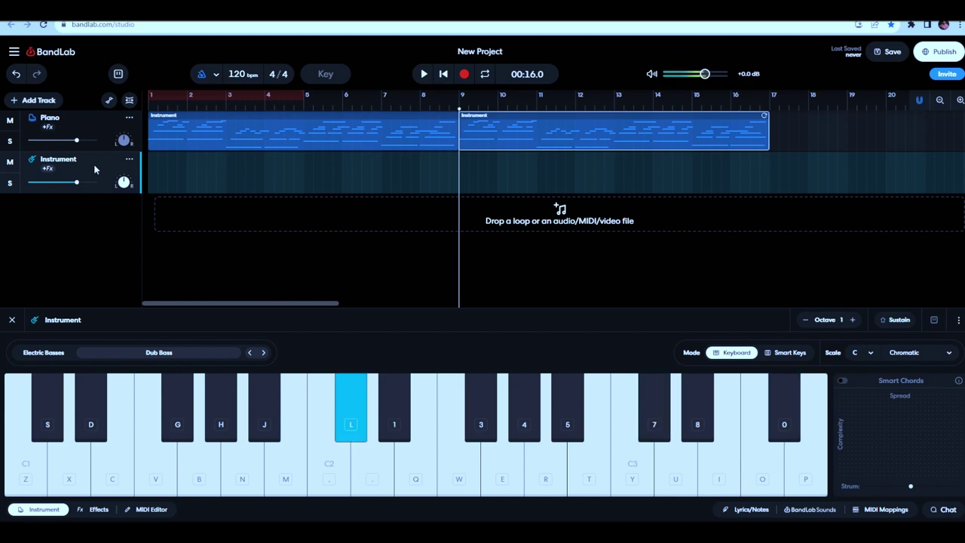
key(l)
key(4)
key(7)
key(4)
key(q)
key(w)
key(3)
Step: Record an eight-bar Dub Bass line from bar 1, using the notes C#2, F#2, B2, B1, G#2 and G#1
click(443, 74)
click(464, 80)
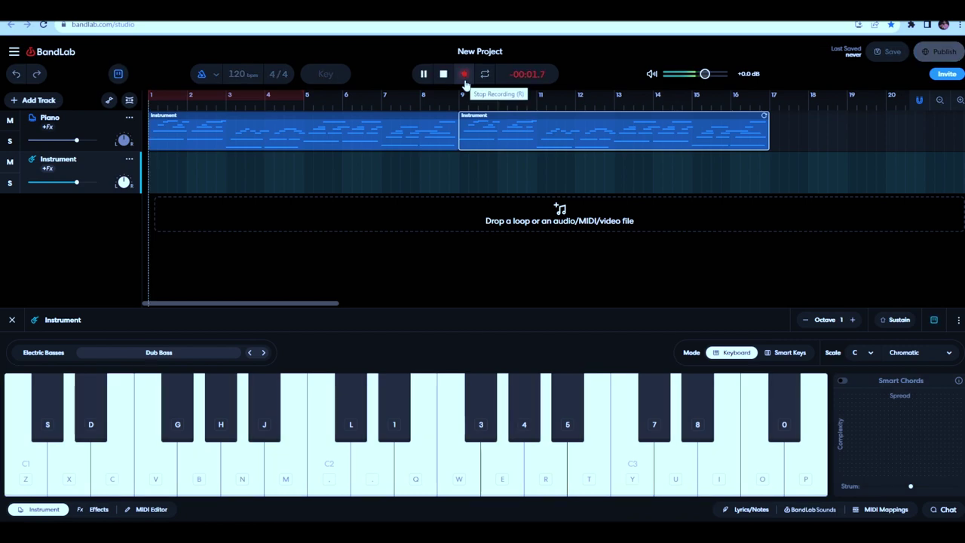
key(l)
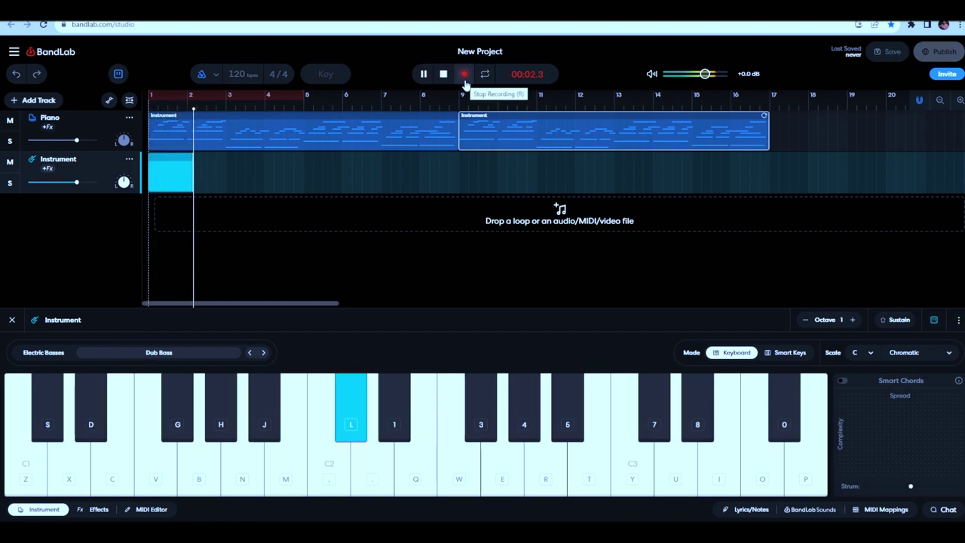
key(3)
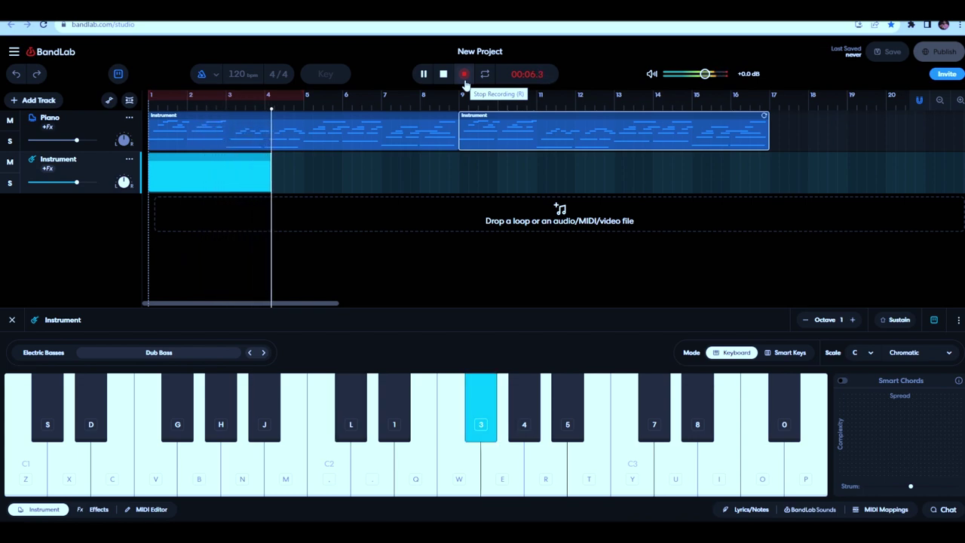
key(t)
key(m)
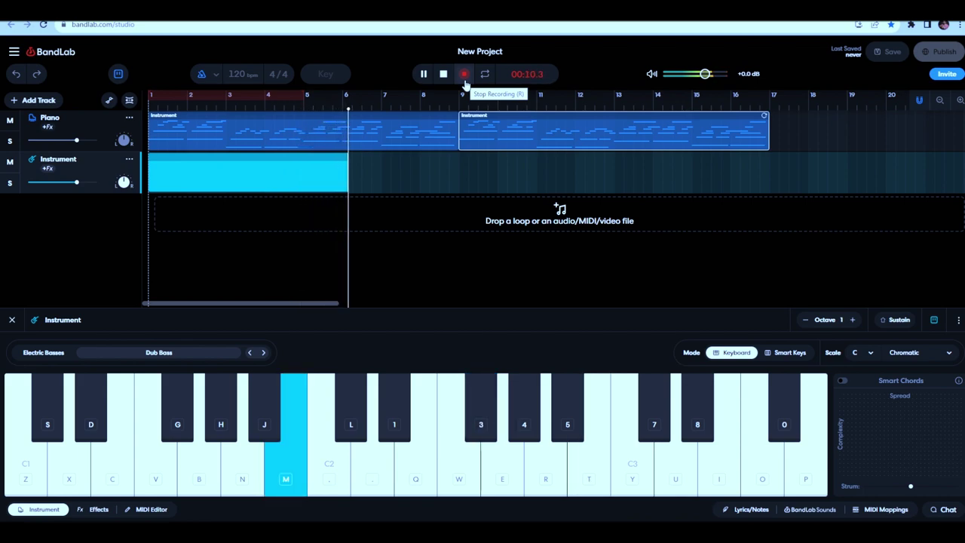
key(m)
key(4)
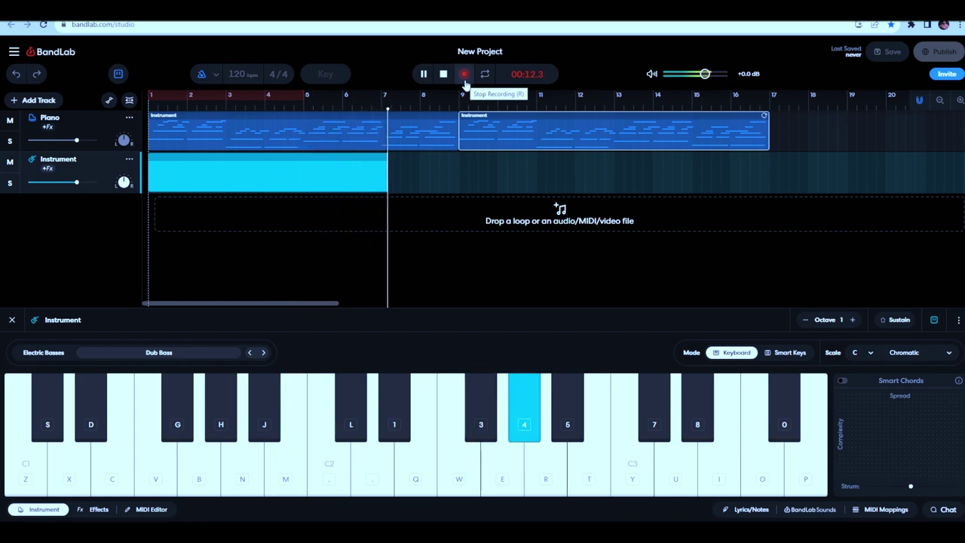
key(h)
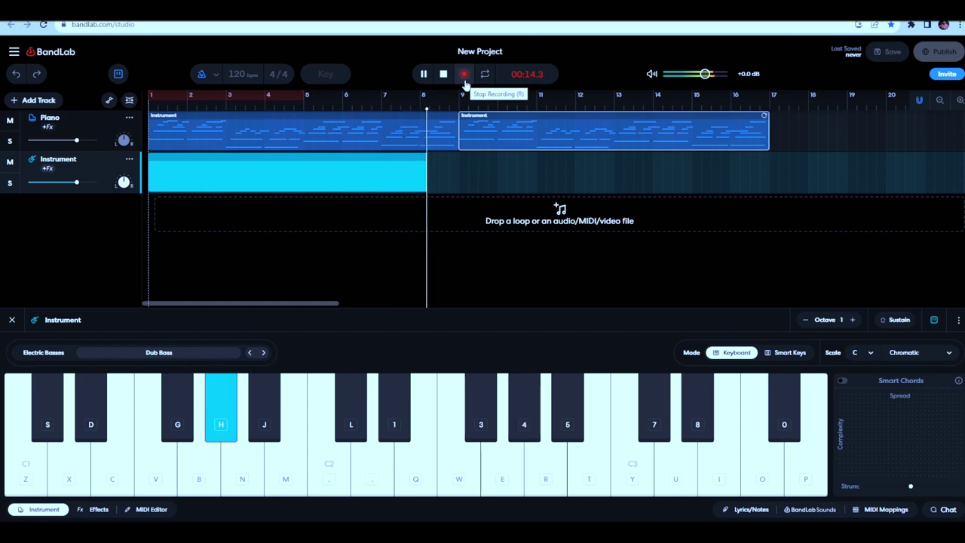
click(465, 80)
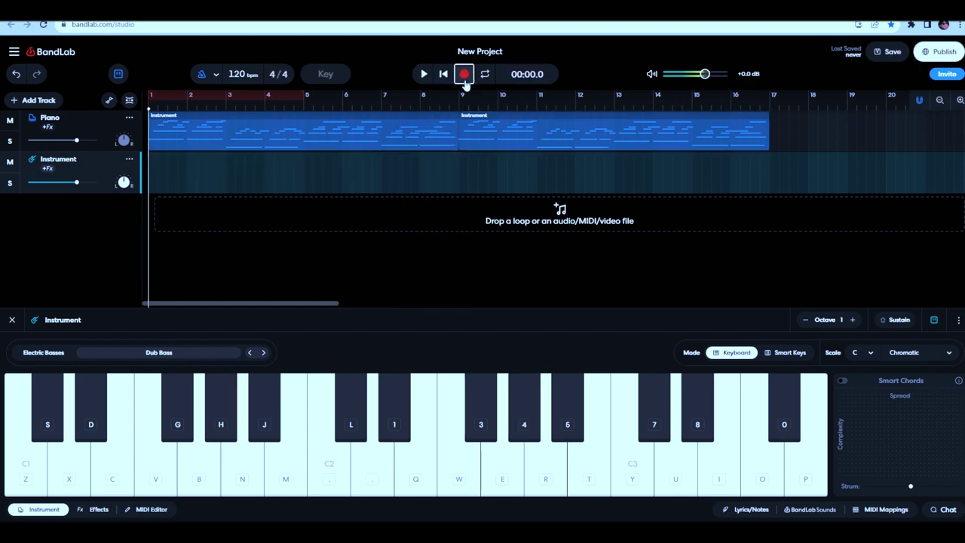
Step: Quantize the recorded bass region to 1/8 and duplicate it starting at bar 9
right_click(330, 178)
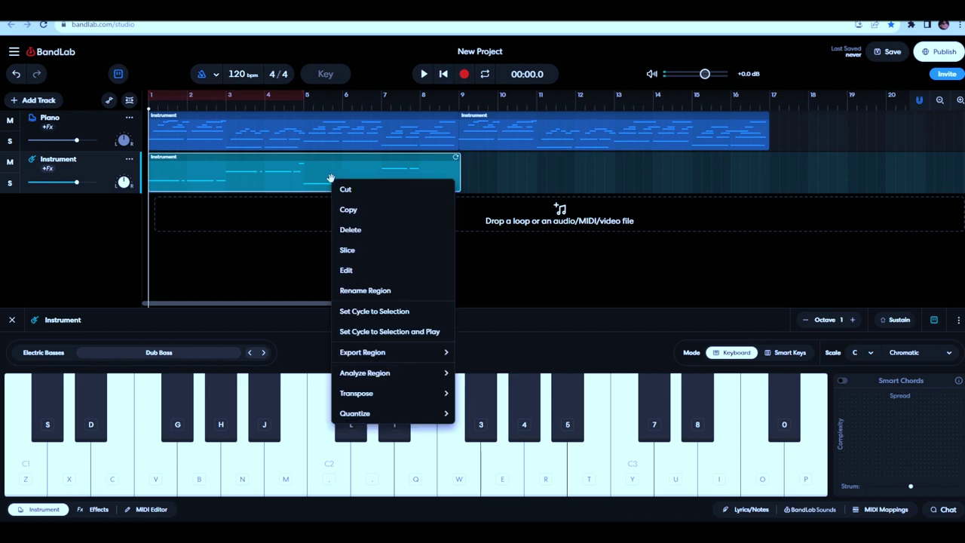
mouse_move(407, 412)
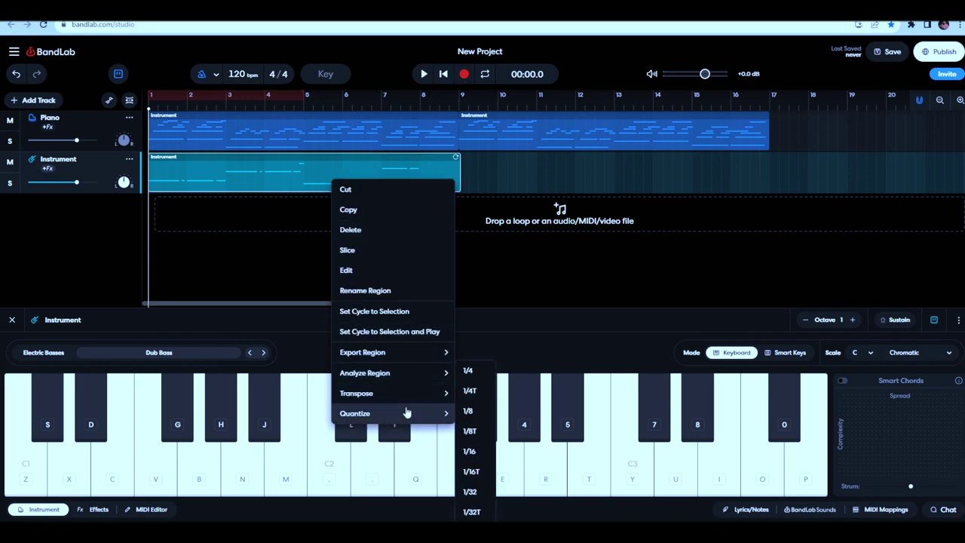
click(466, 412)
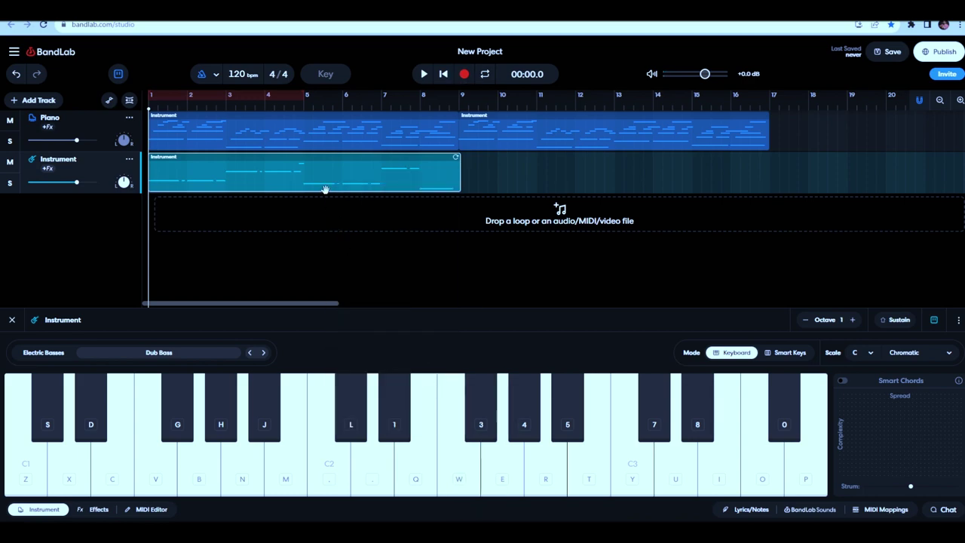
click(460, 107)
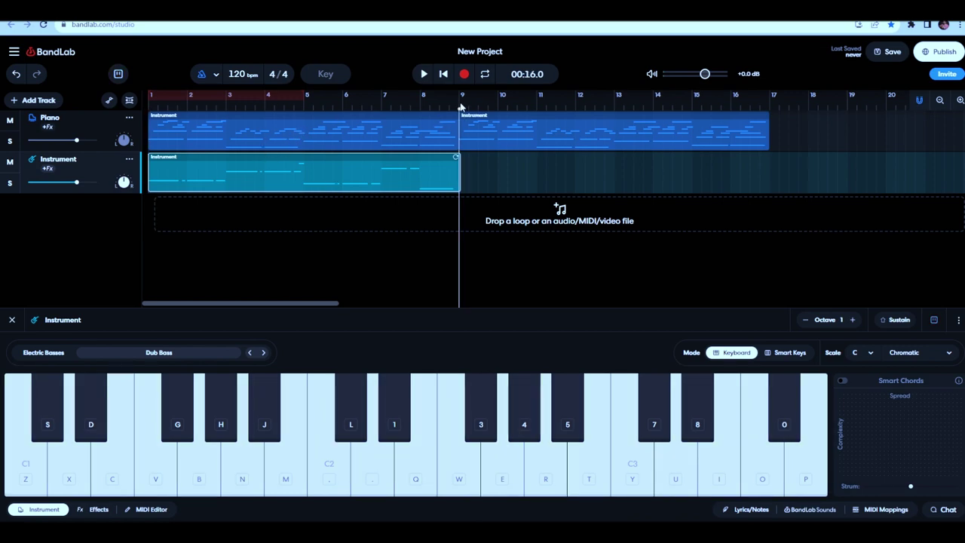
key(ctrl+d)
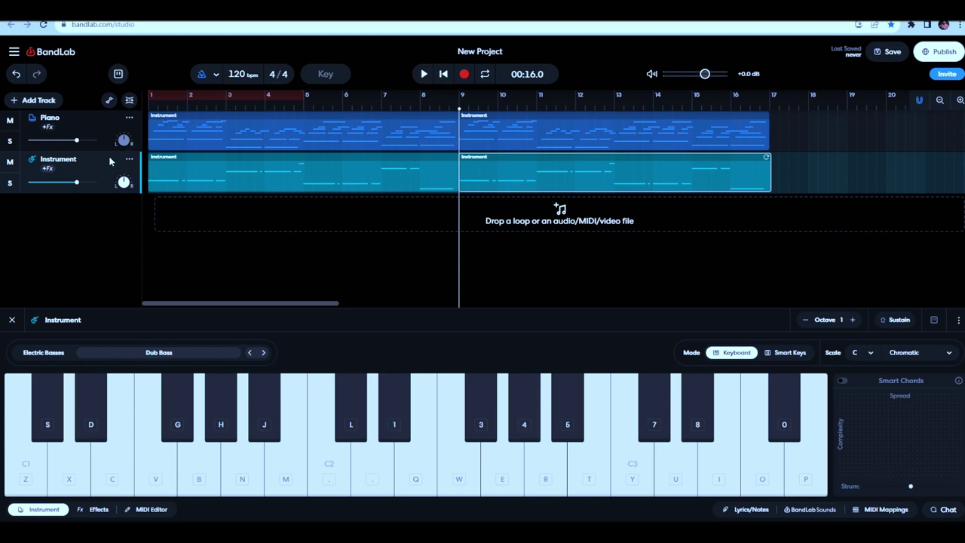
Step: Rename the Dub Bass track as Bass and play the piano and bass together from the start
double_click(68, 161)
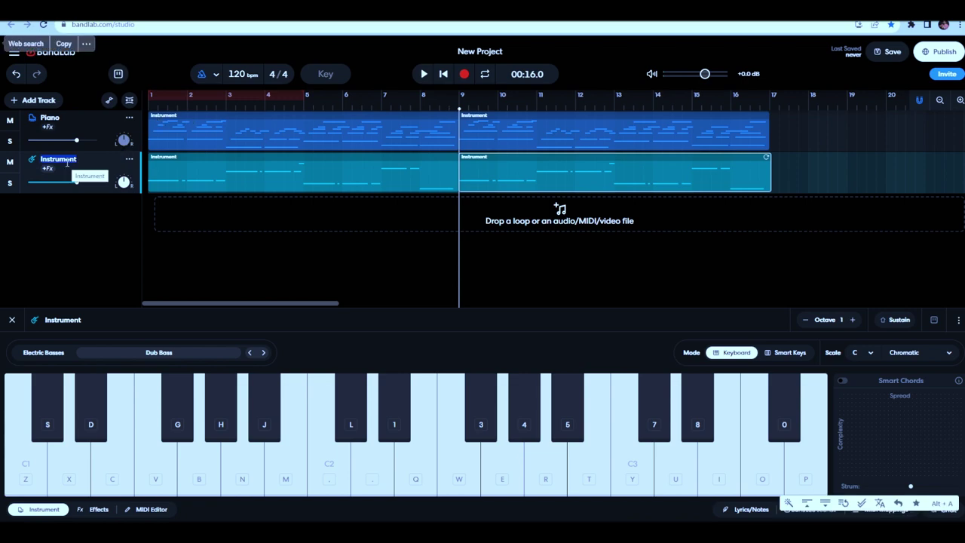
text(Bass)
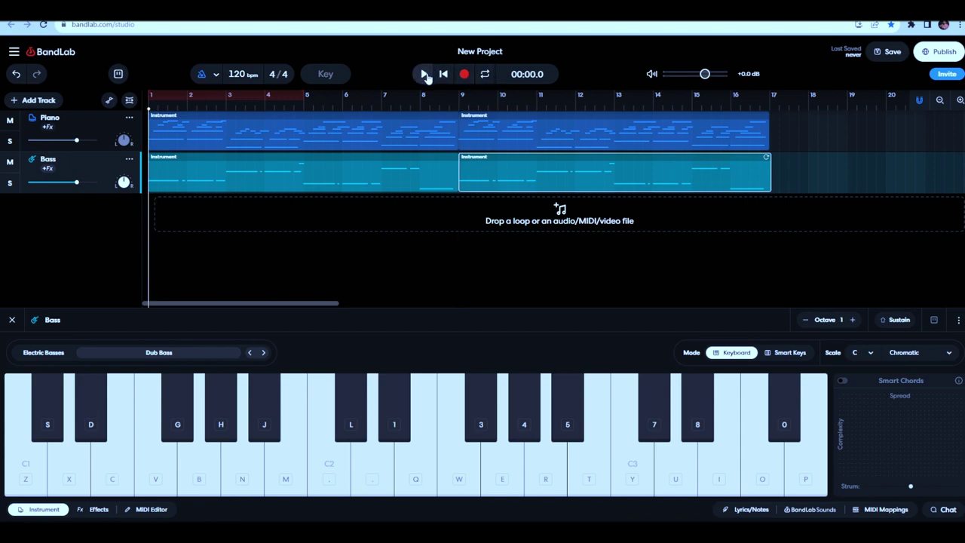
click(425, 76)
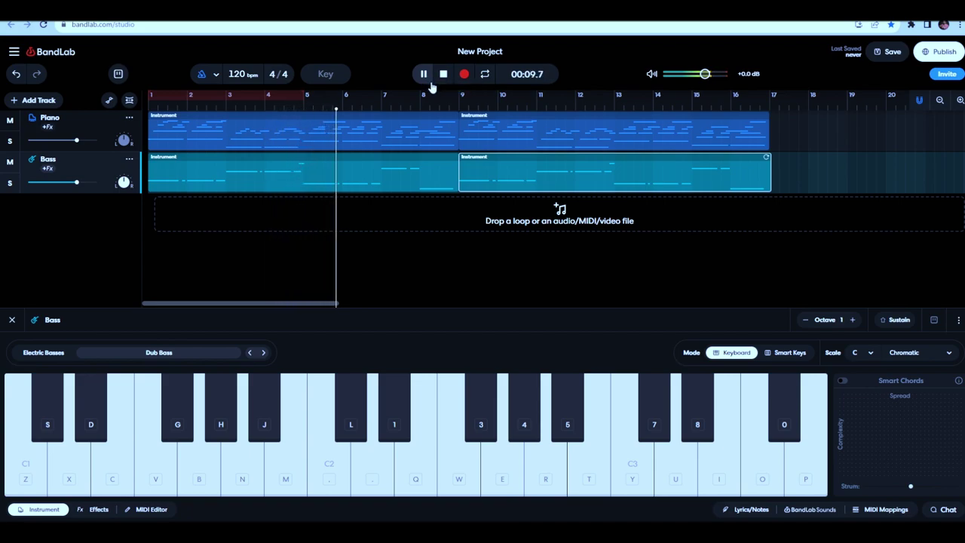
click(444, 76)
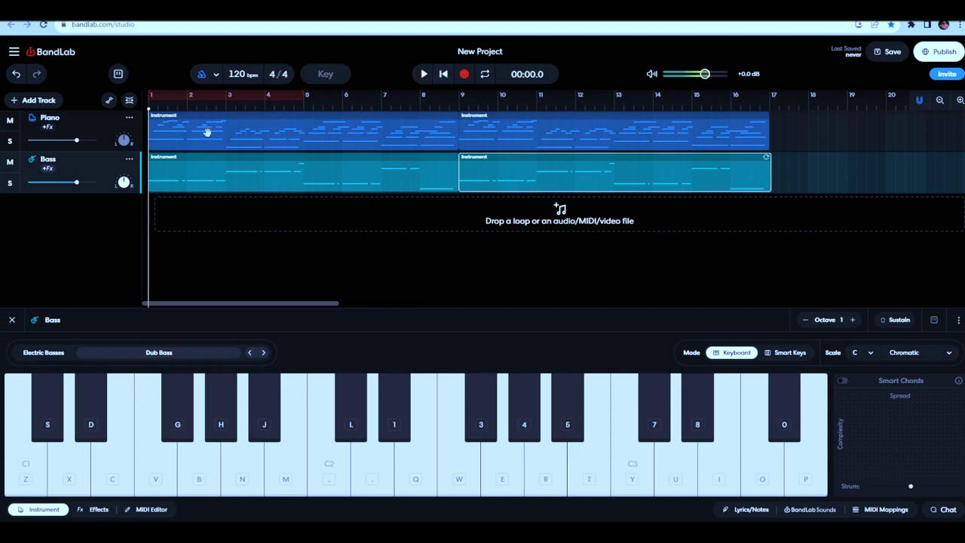
Step: Add a Drum Machine track with the 808 kit, preview pattern A, and play it with the piano and bass
click(40, 101)
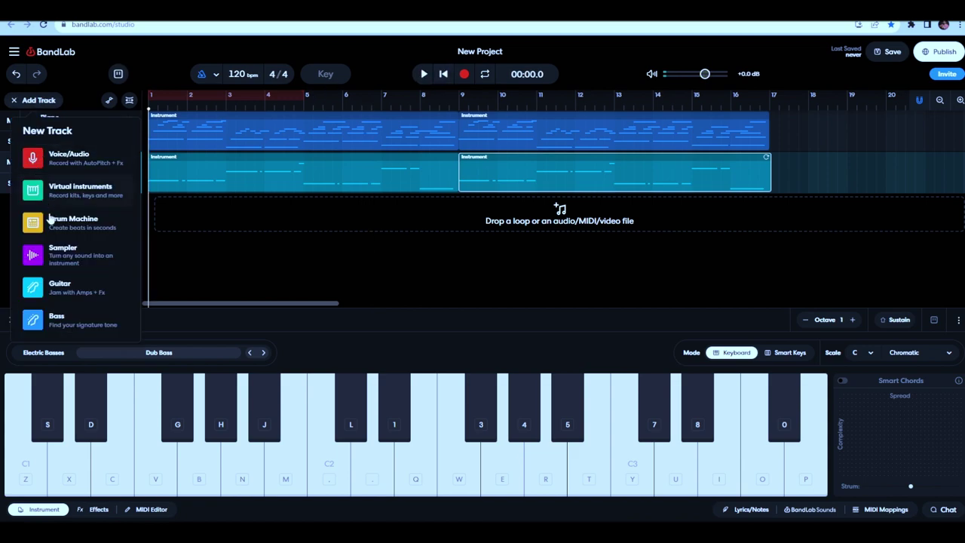
click(74, 224)
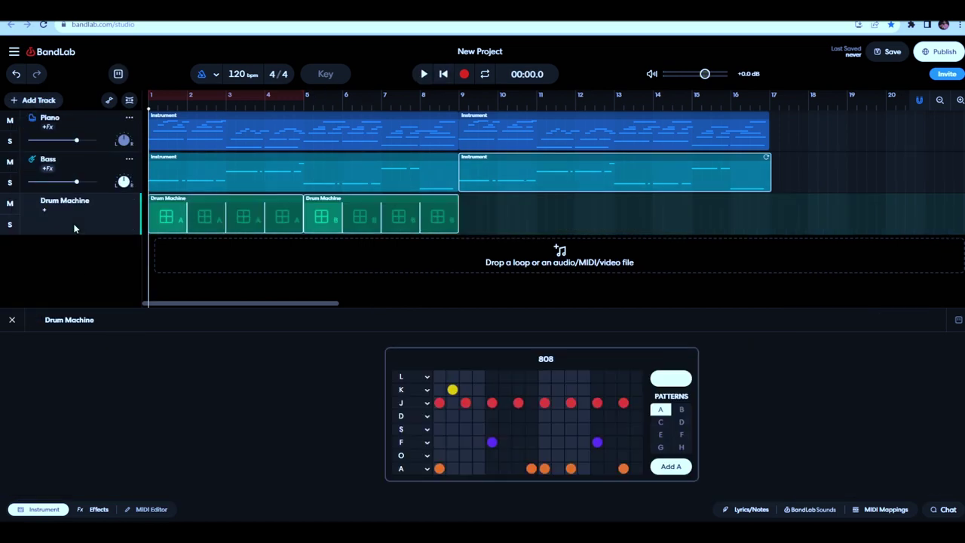
click(652, 382)
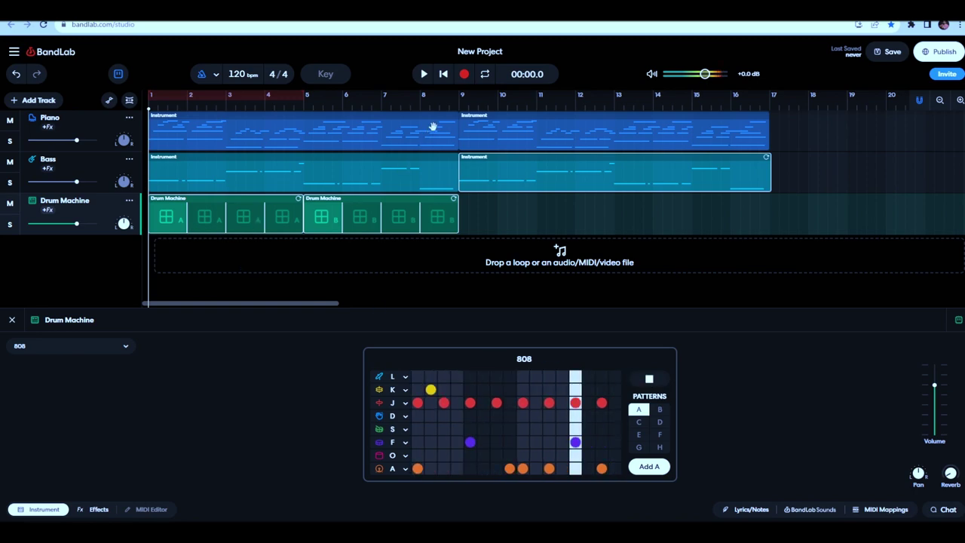
click(639, 379)
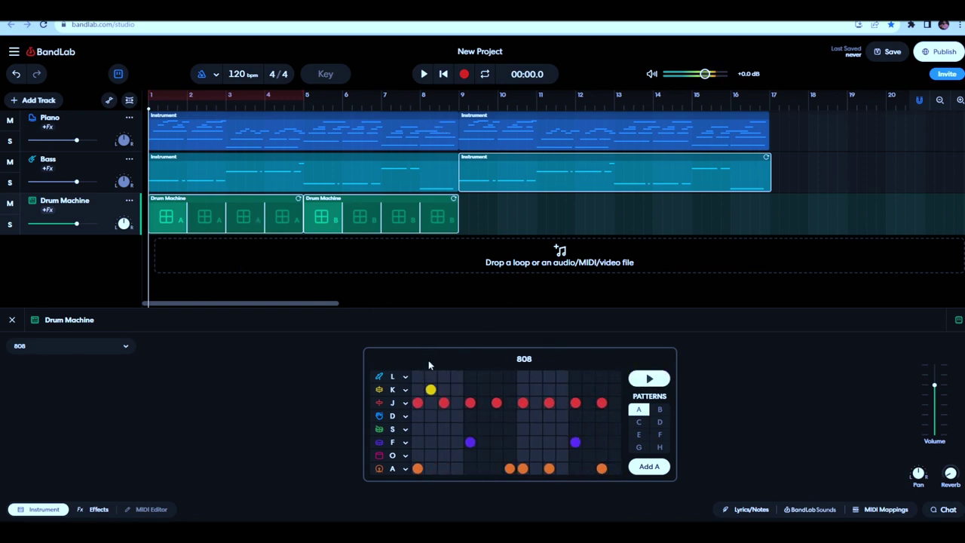
click(424, 74)
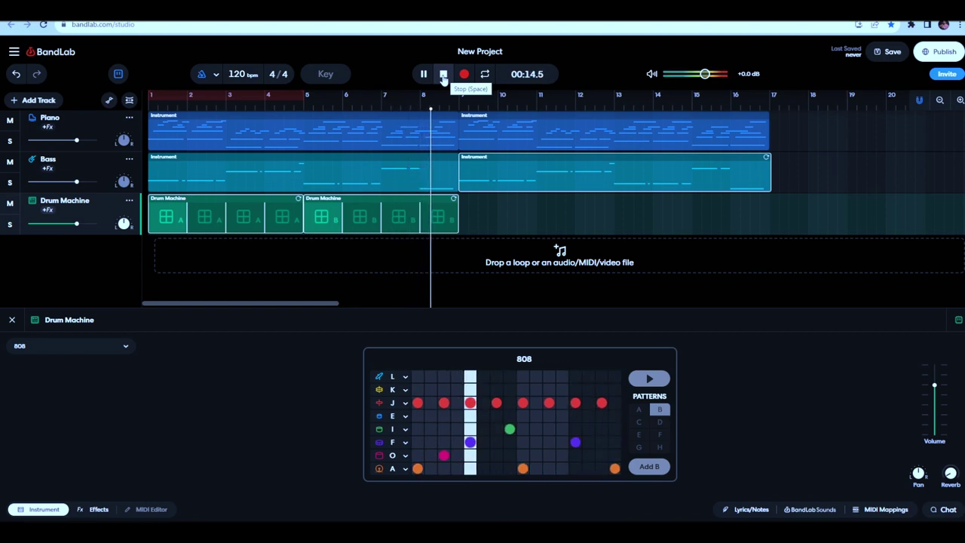
click(443, 74)
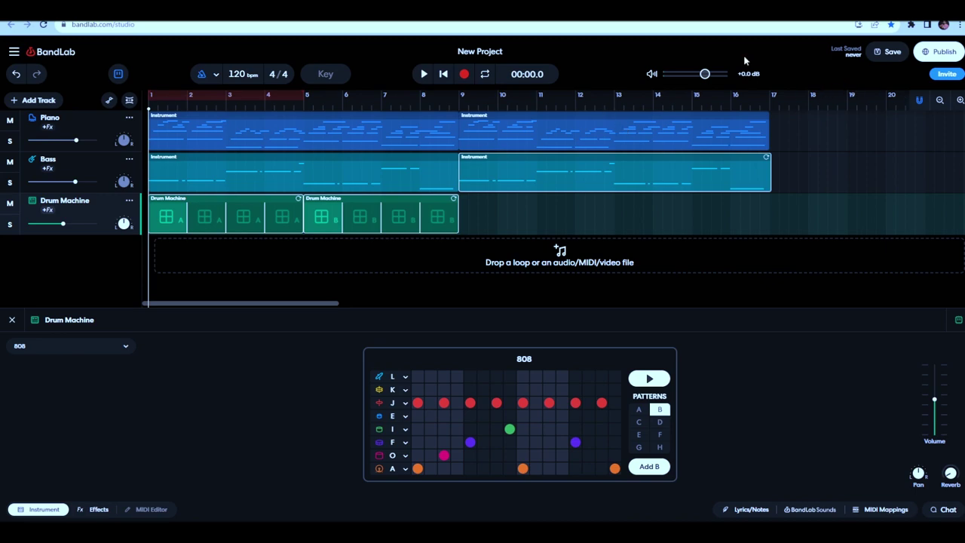
Step: Balance the mix during playback by slightly lowering the Drum Machine, Bass and Piano track volumes
click(424, 74)
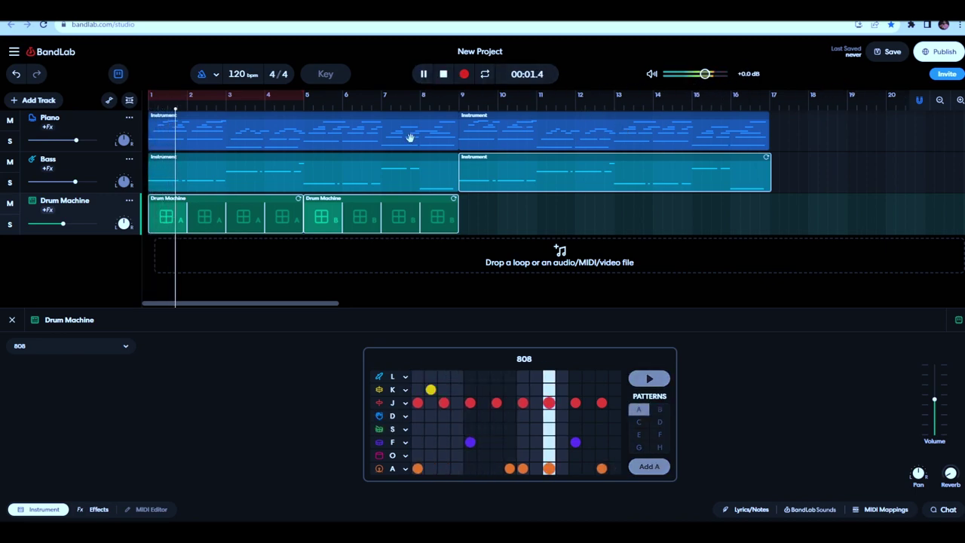
drag(62, 224, 57, 224)
drag(76, 182, 59, 183)
drag(74, 141, 72, 141)
drag(59, 182, 67, 183)
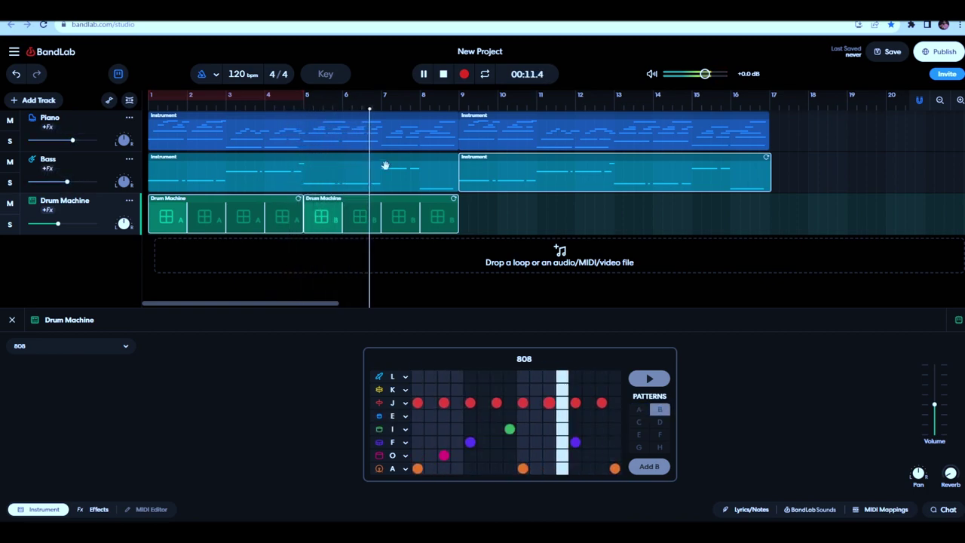
click(443, 74)
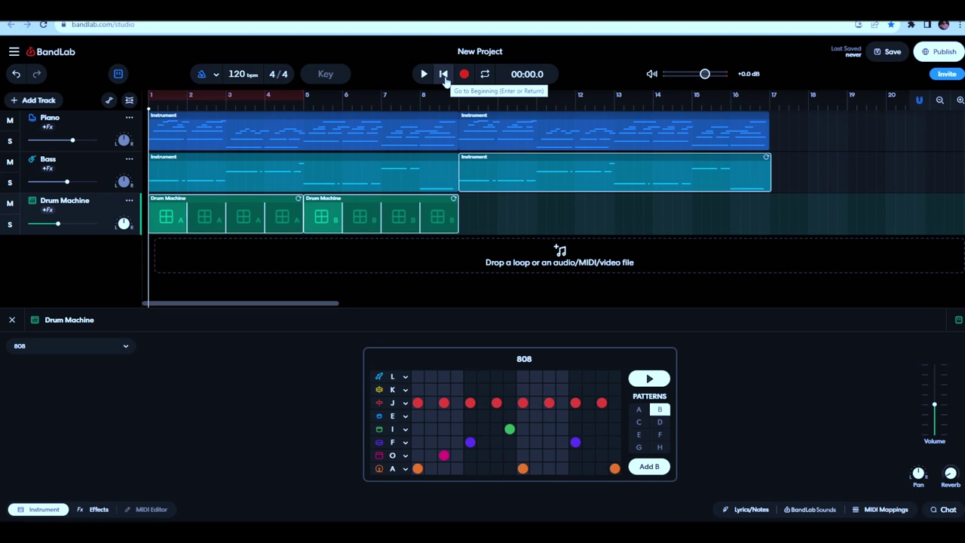
Step: Set the project tempo to 90 bpm and listen to the beat from the start
double_click(238, 75)
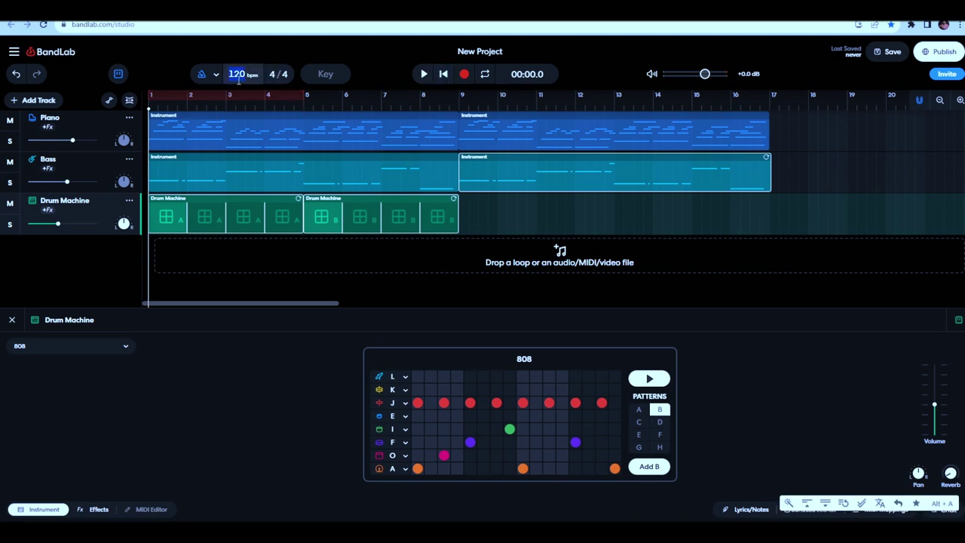
text(90)
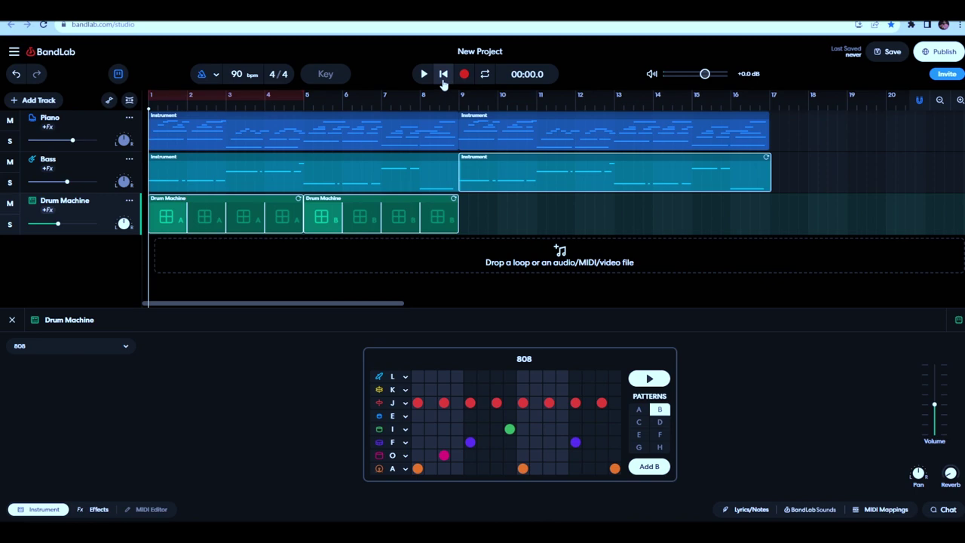
click(423, 74)
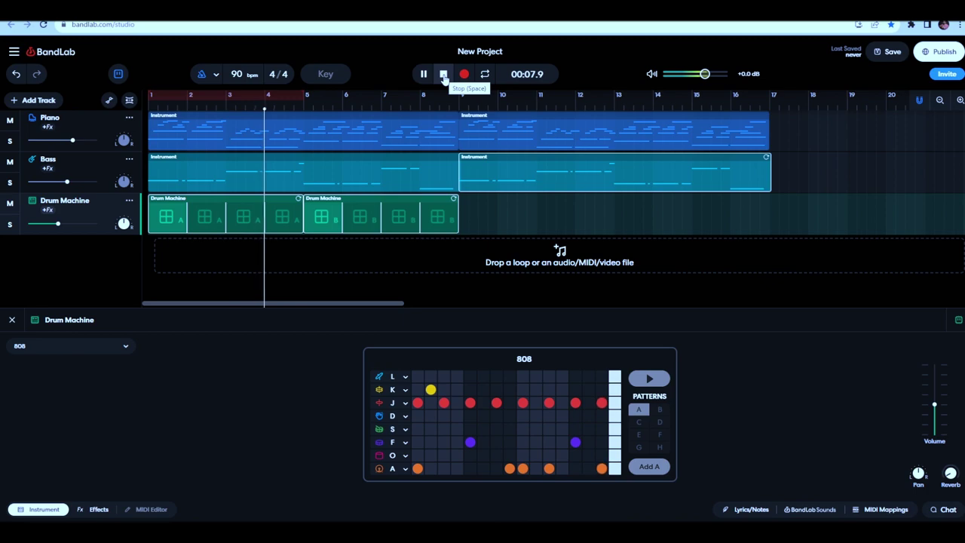
click(444, 76)
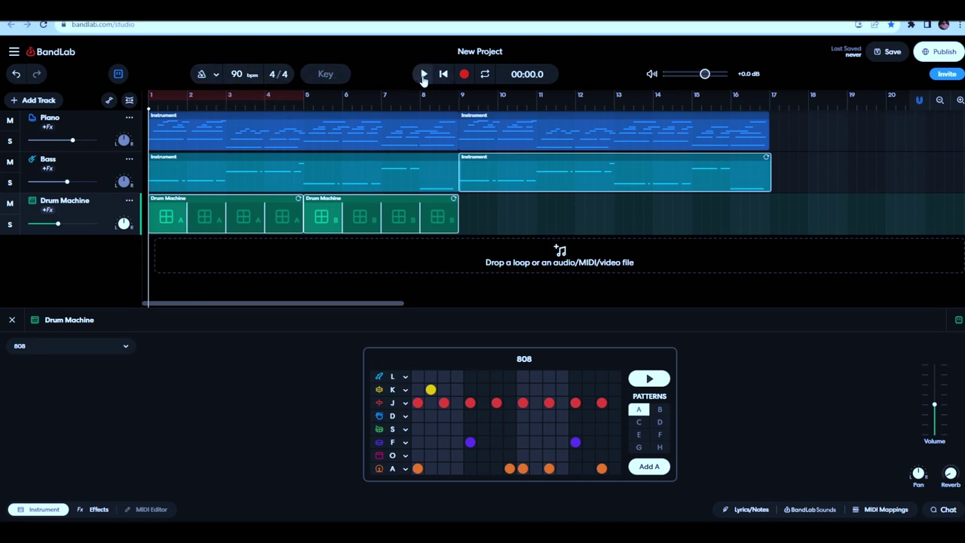
click(423, 75)
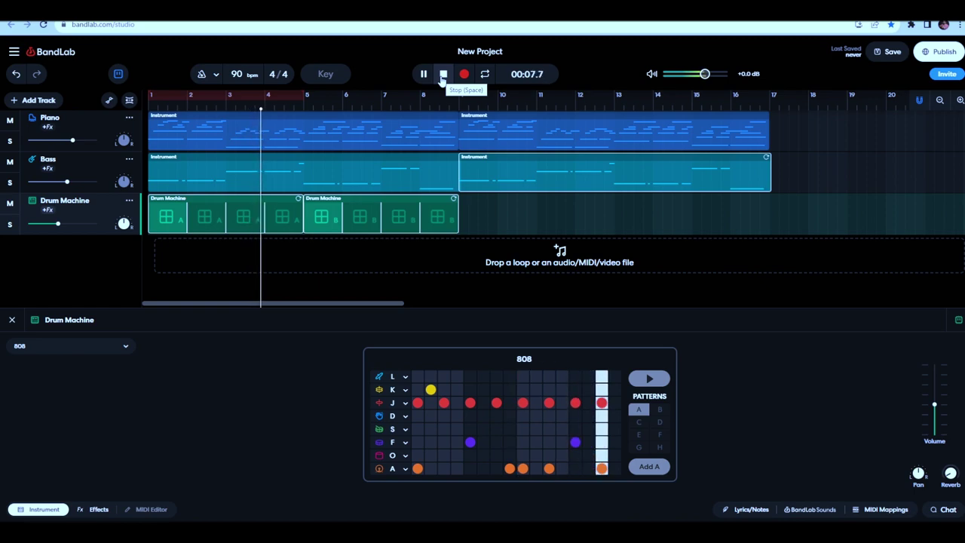
click(443, 74)
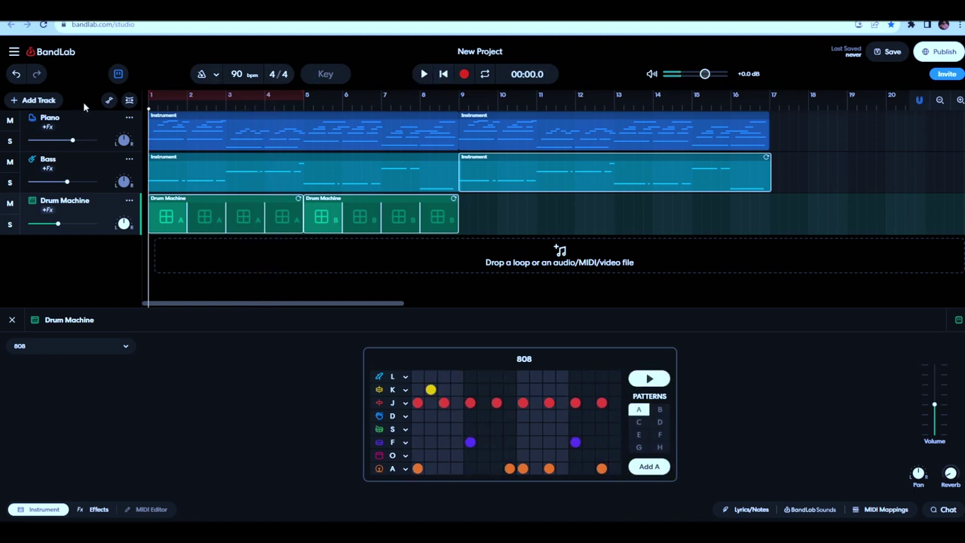
Step: Add a virtual instrument track and set its sound to Acoustic Guitar from the Guitars category
click(42, 102)
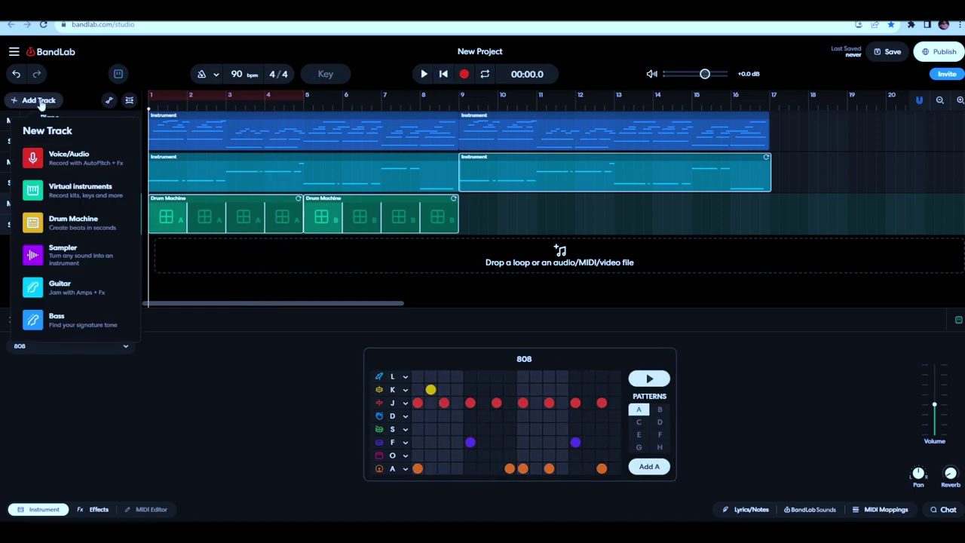
click(63, 192)
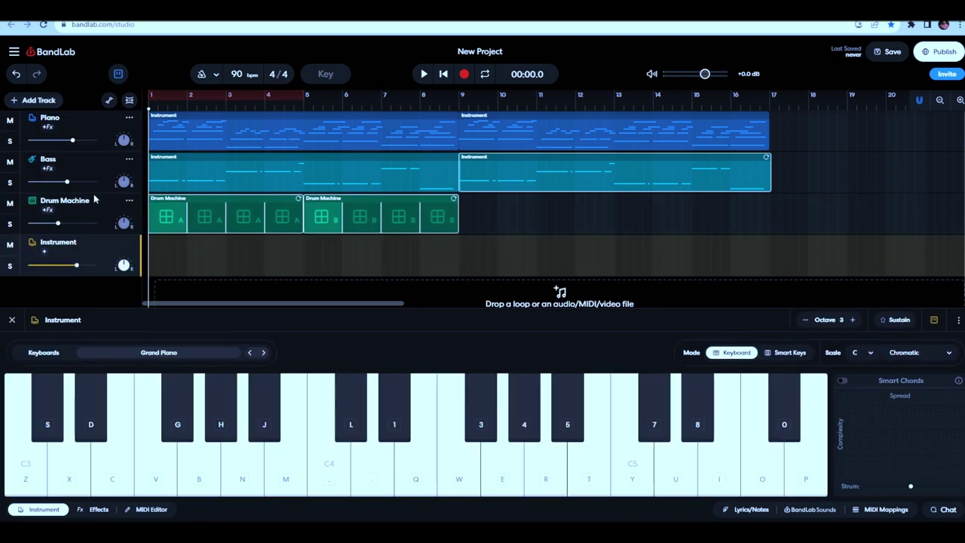
click(194, 360)
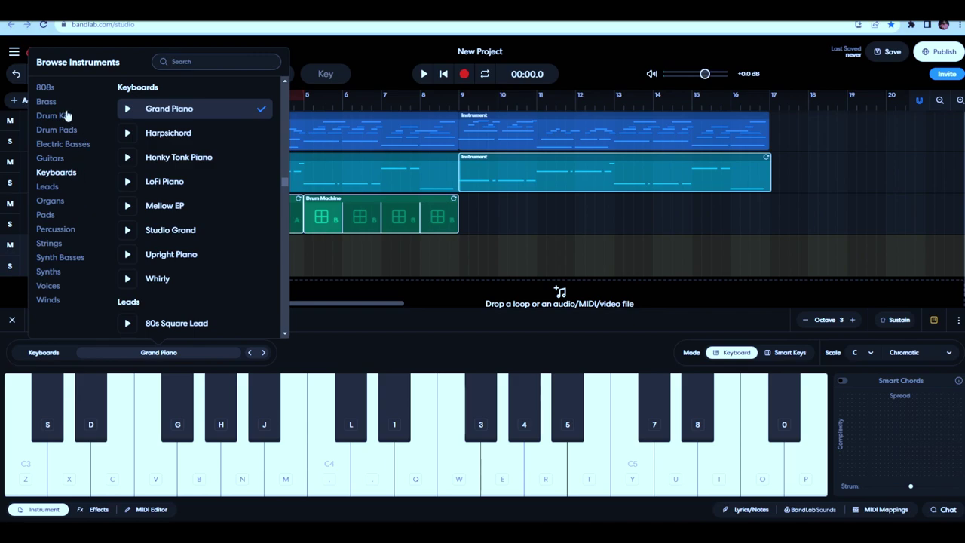
click(61, 160)
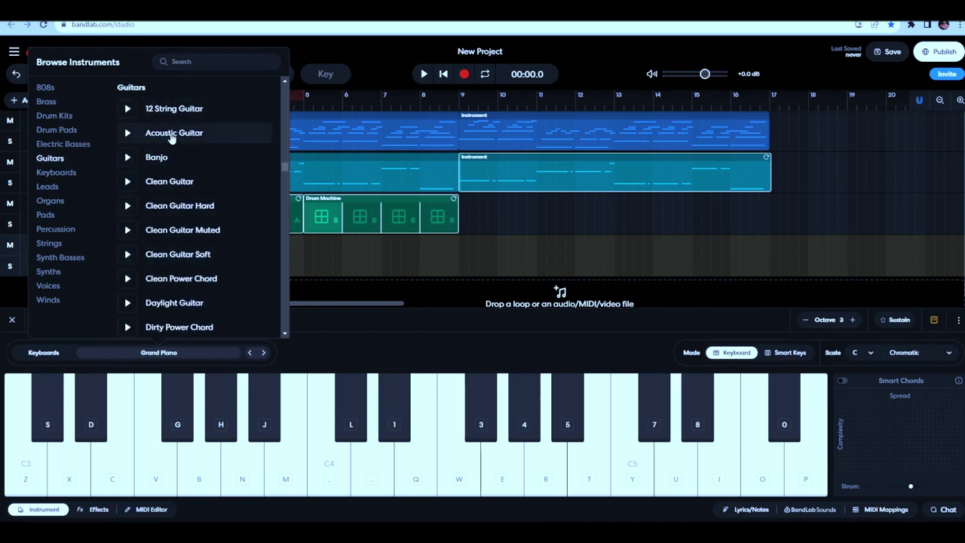
click(172, 136)
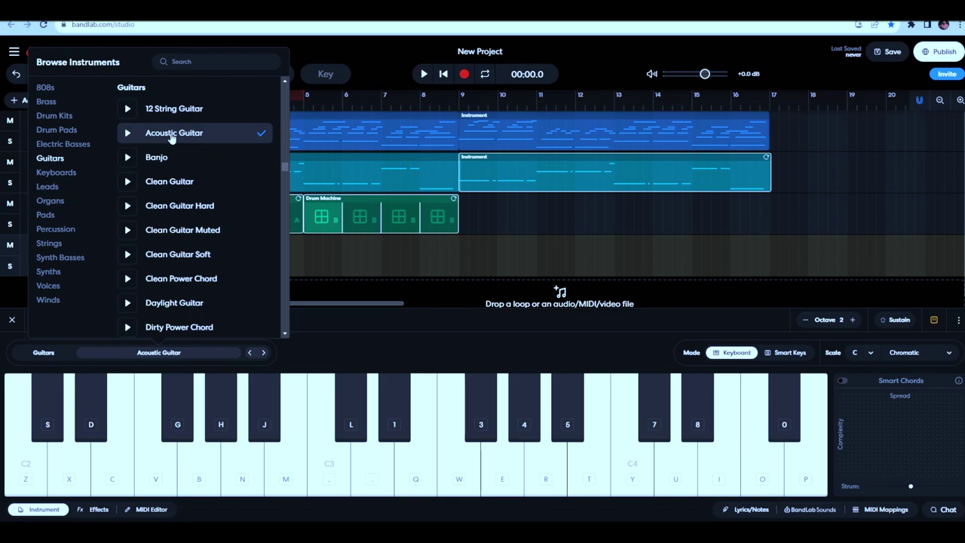
click(316, 325)
Step: Try out notes and chords for the guitar part on the Acoustic Guitar keyboard
key(4)
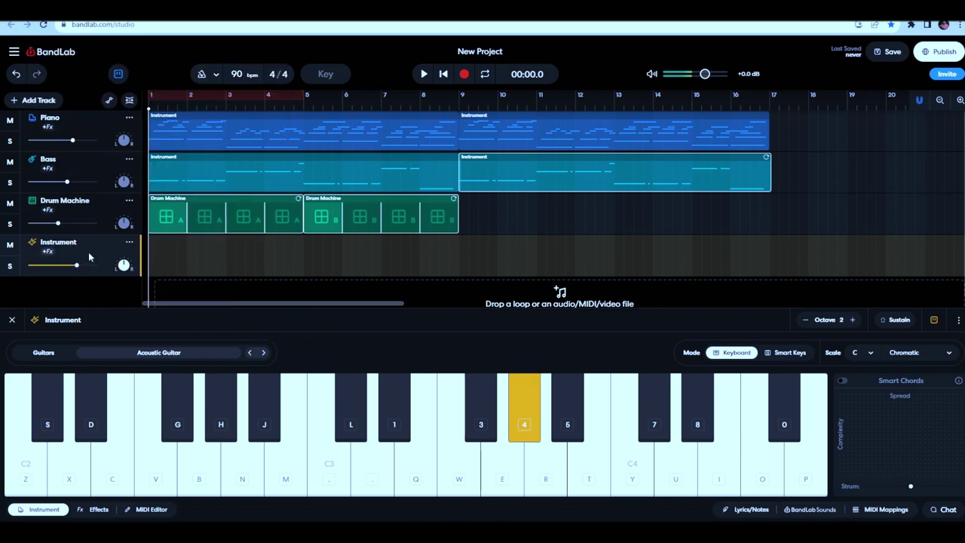
key(l)
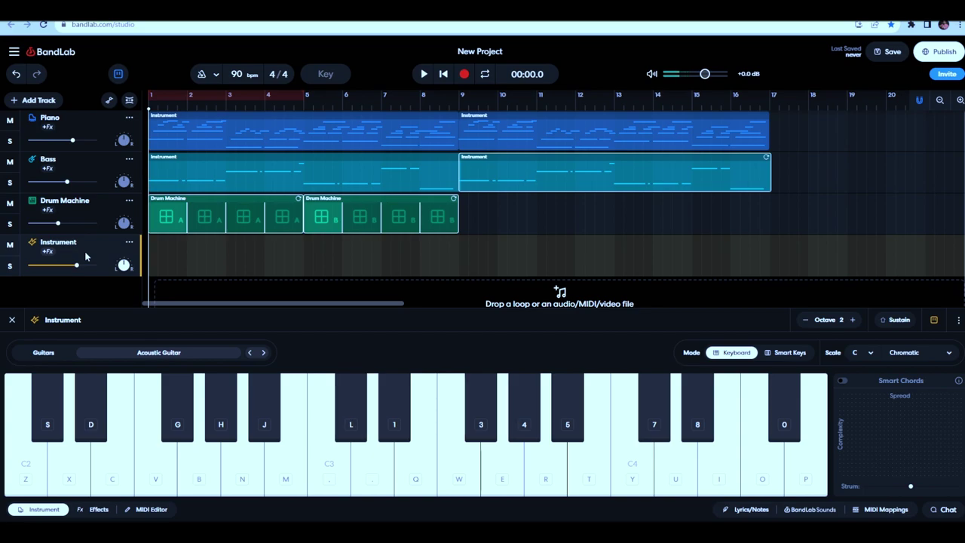
key(4)
key(7)
key(i)
key(7)
key(i)
key(7)
key(7)
key(i)
key(3)
key(0)
key(7)
key(0)
key(7)
key(0)
Step: Record an acoustic guitar chord part from the start over the first eight bars, along with the other tracks
click(464, 75)
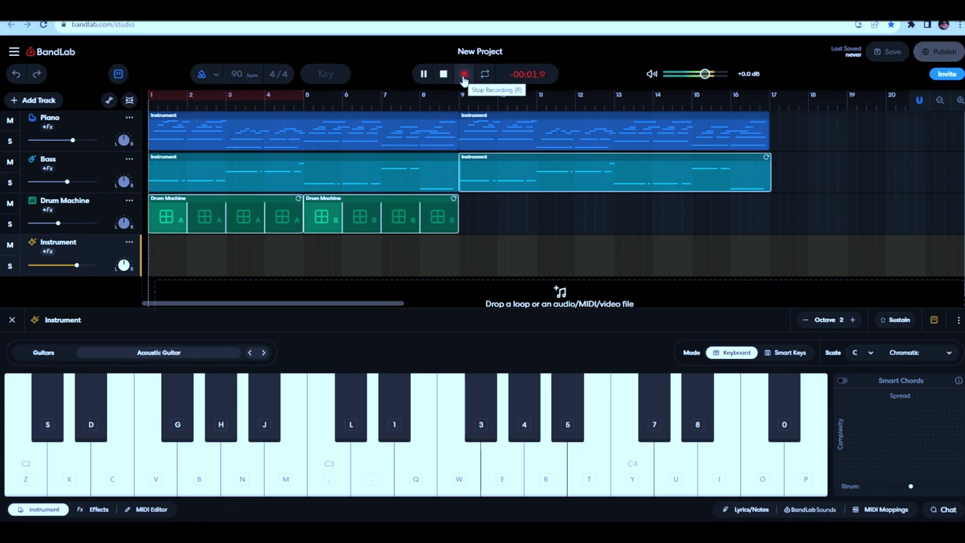
key(l)
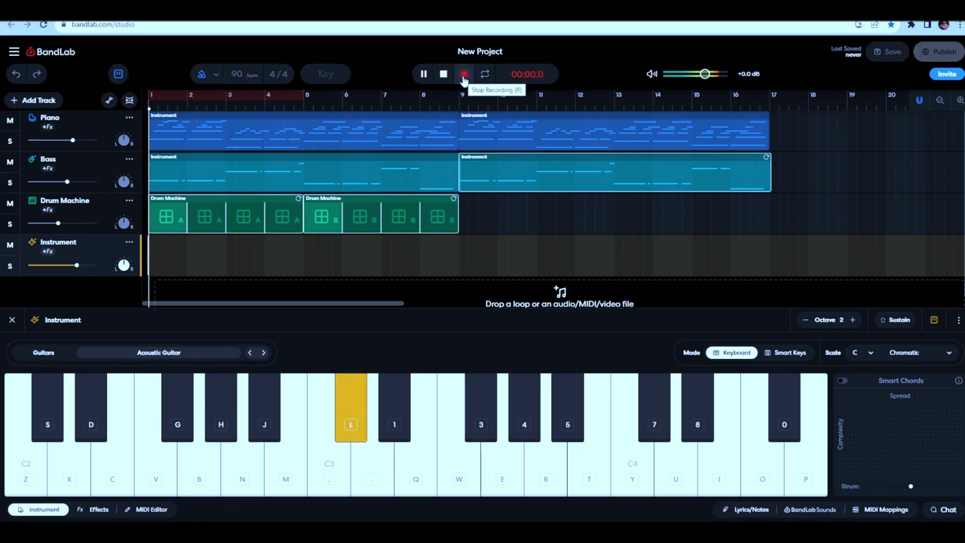
key(4)
key(7)
key(8)
key(i)
key(4)
key(4)
key(4)
key(7)
key(4)
key(l)
key(8)
key(i)
key(4)
key(4)
key(8)
key(7)
key(r)
key(3)
key(7)
key(0)
key(r)
key(7)
key(0)
key(7)
key(3)
key(r)
key(7)
key(0)
key(7)
key(0)
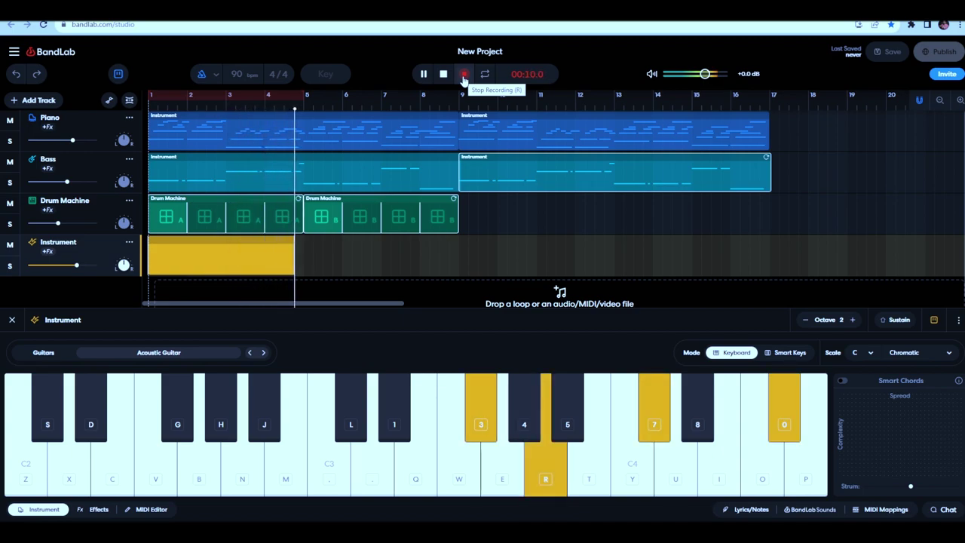
key(m)
key(1)
key(3)
key(8)
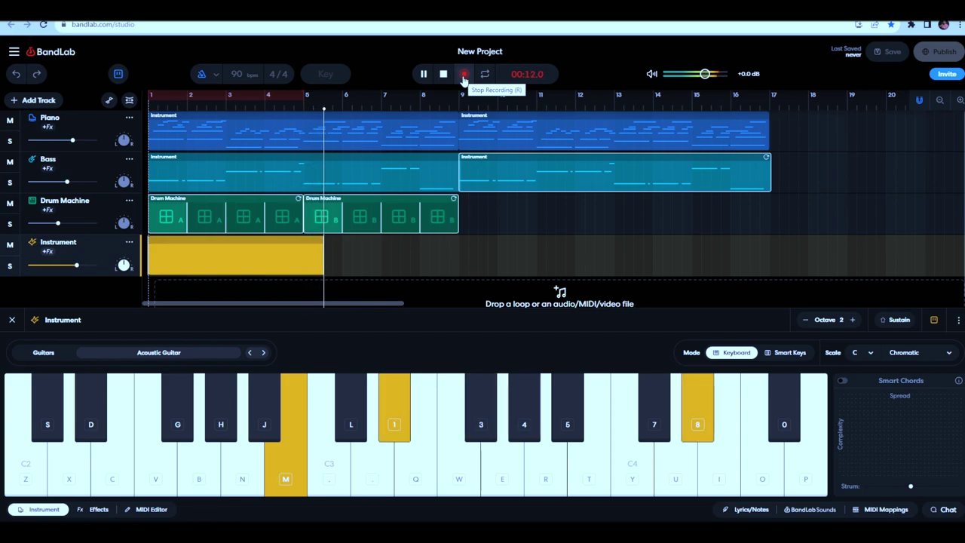
key(3)
key(r)
key(3)
key(m)
key(3)
key(8)
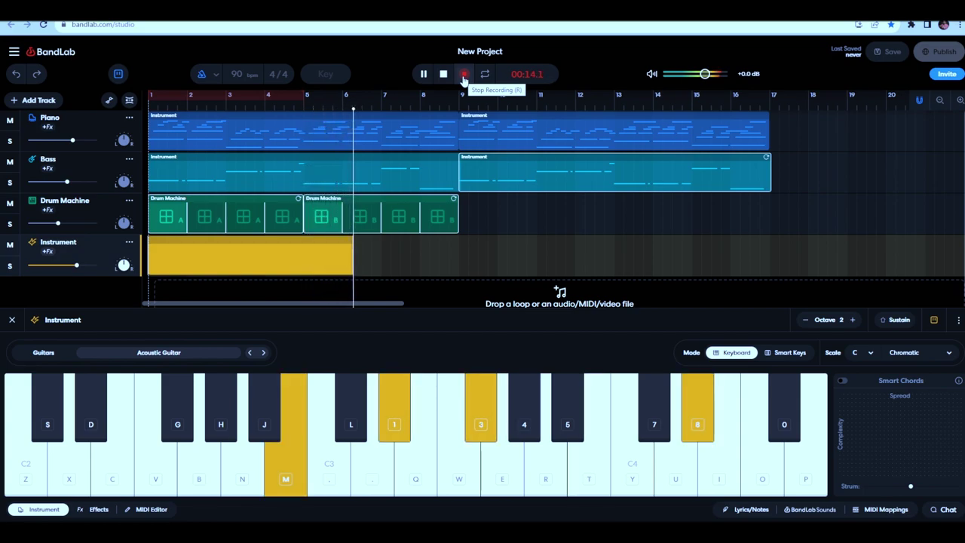
key(3)
key(4)
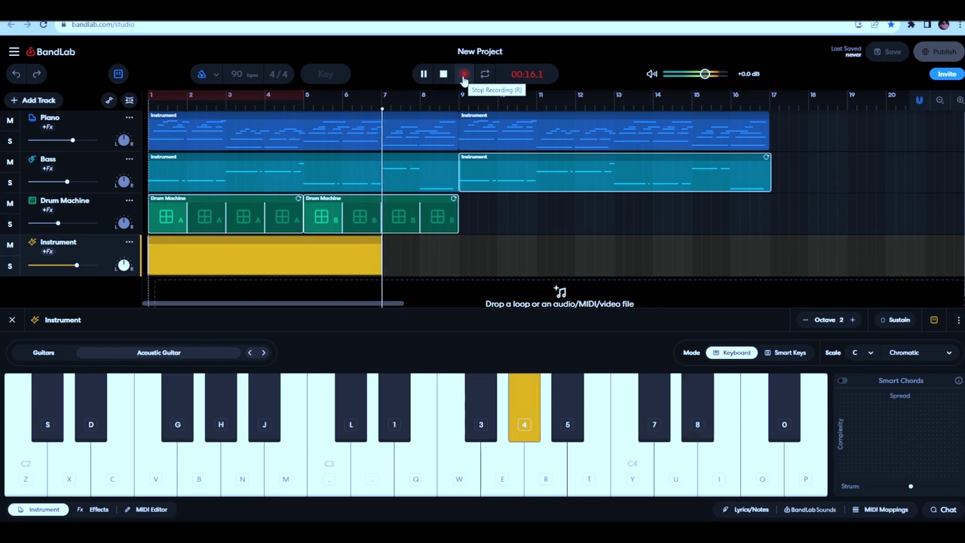
key(t)
key(8)
key(8)
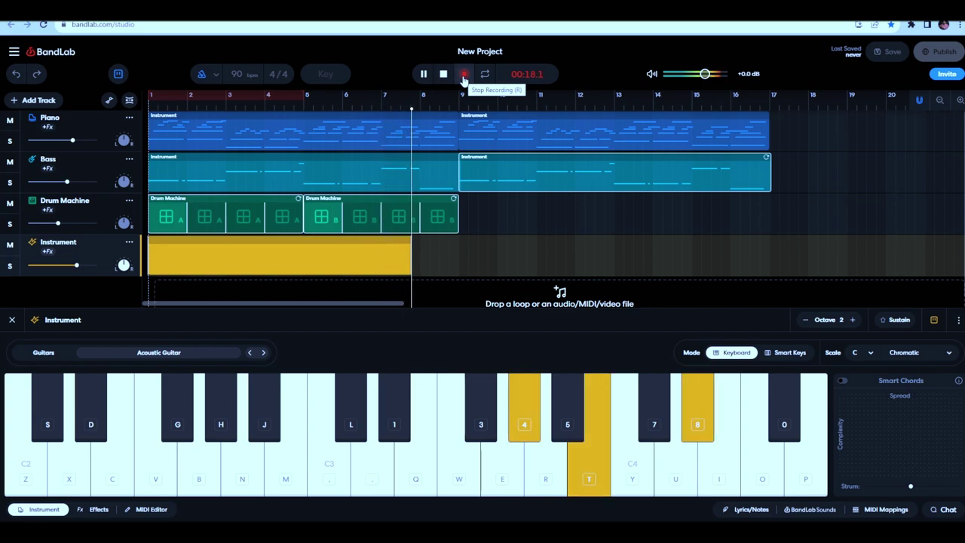
key(4)
key(t)
key(8)
key(8)
key(8)
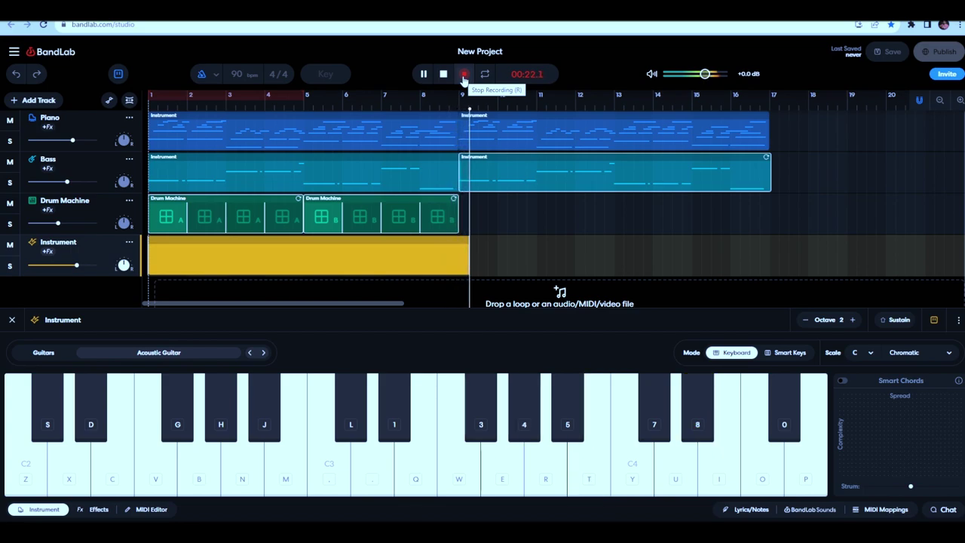
click(463, 76)
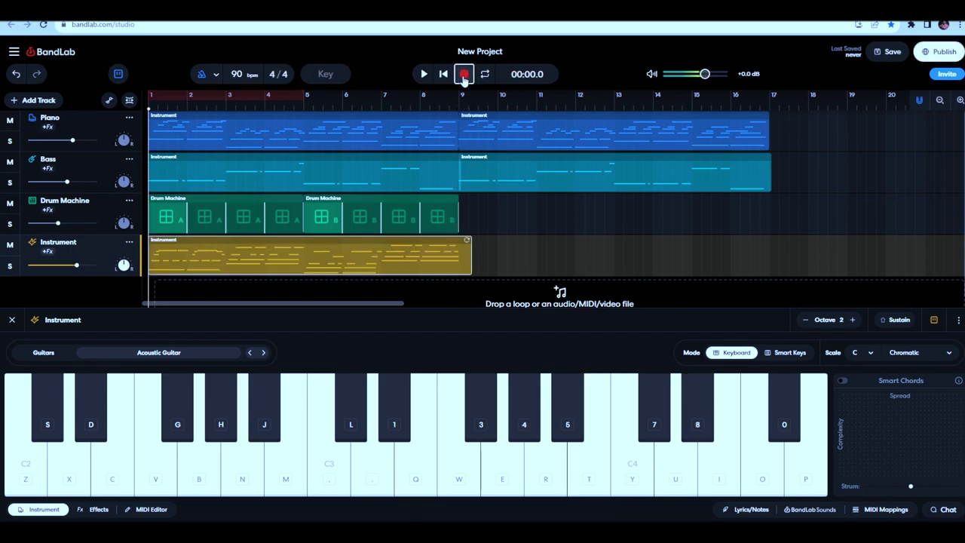
Step: Quantize the recorded guitar region to 1/8
right_click(319, 254)
click(388, 488)
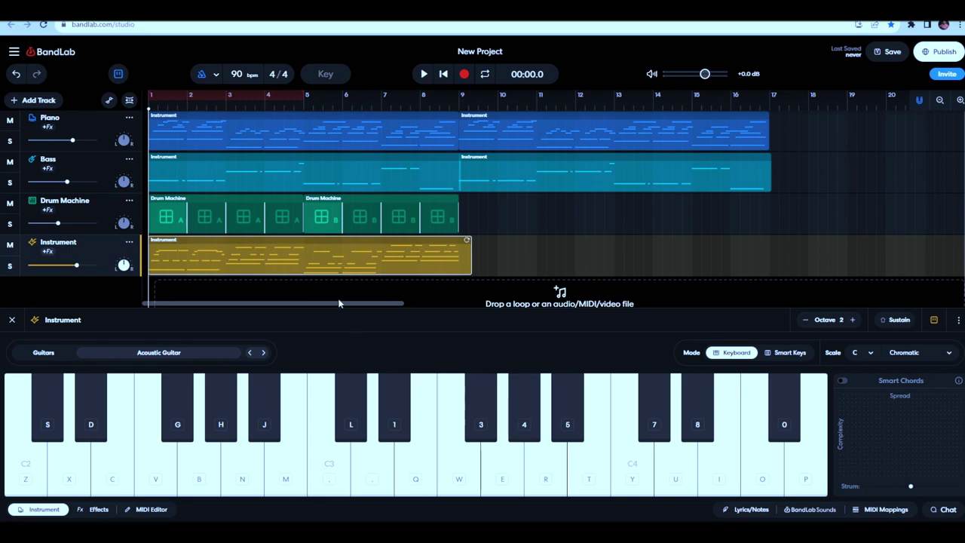
right_click(336, 260)
mouse_move(424, 496)
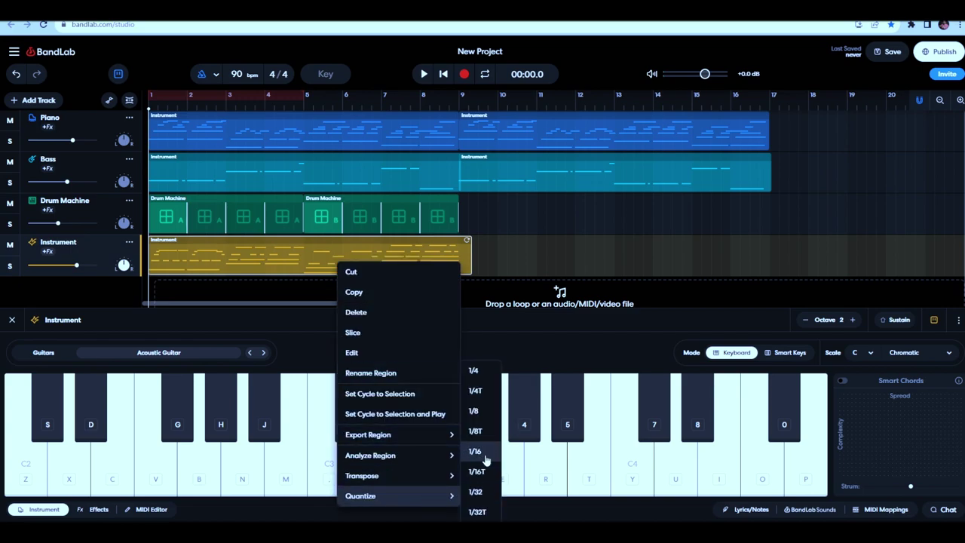
click(476, 411)
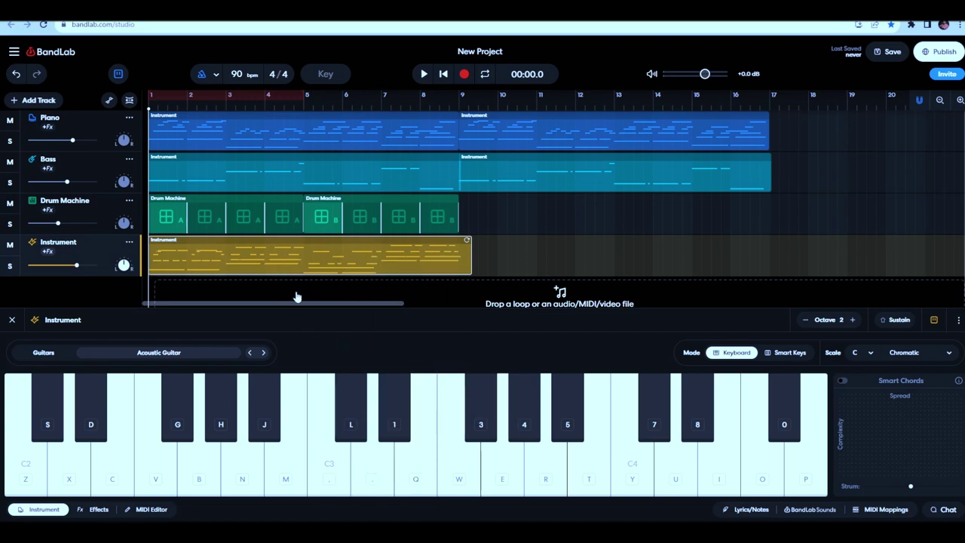
Step: Quantize the recorded guitar region to 1/16
right_click(323, 254)
mouse_move(401, 491)
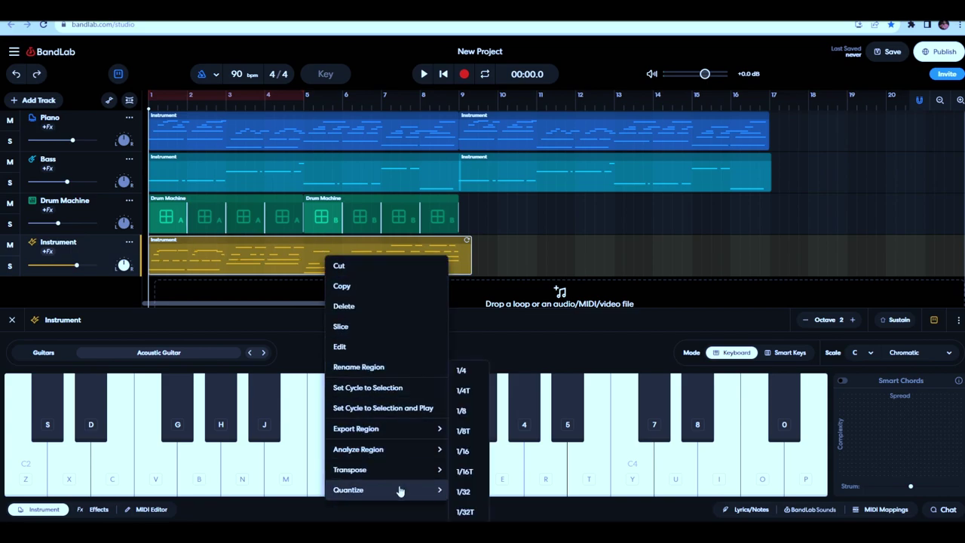
click(477, 456)
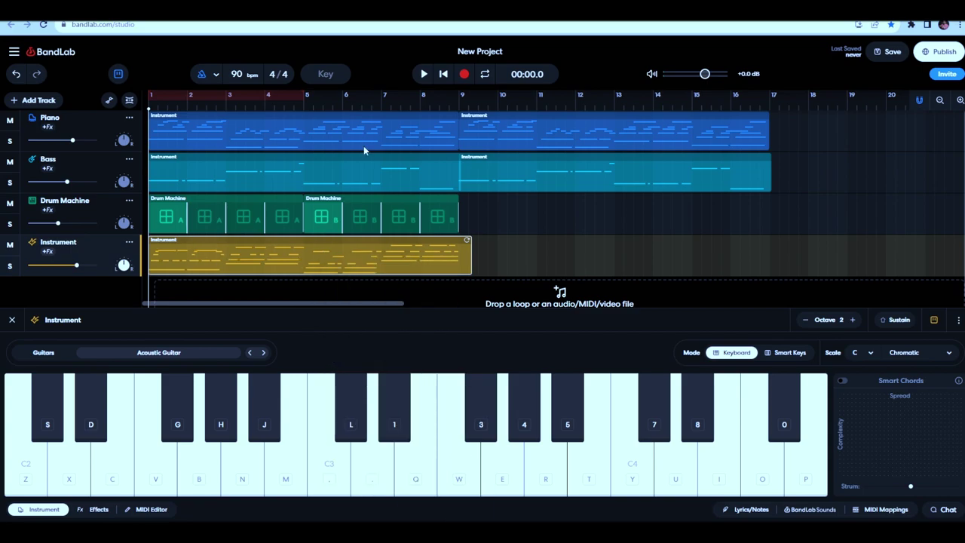
Step: Turn off the metronome and, during playback from the start, trim the end of the guitar region to bar 9
click(200, 75)
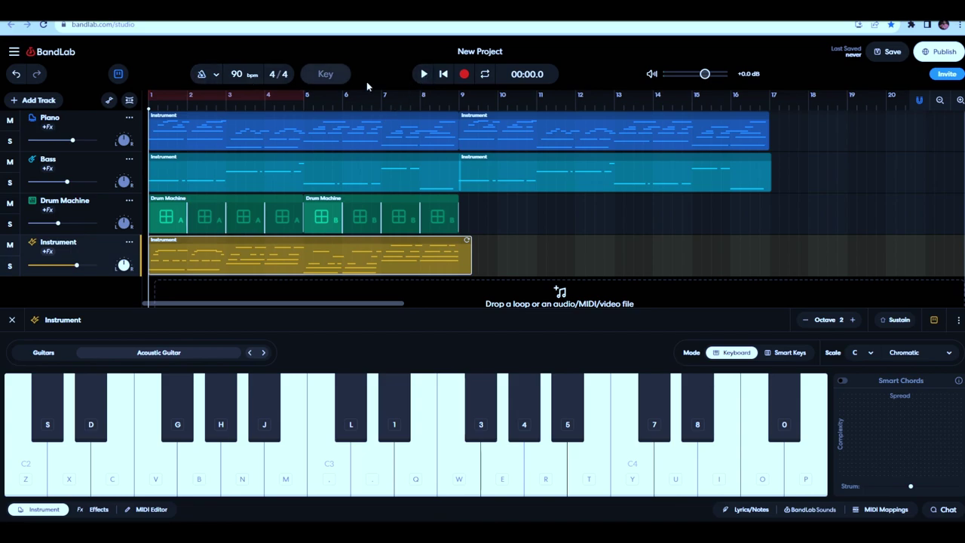
click(422, 74)
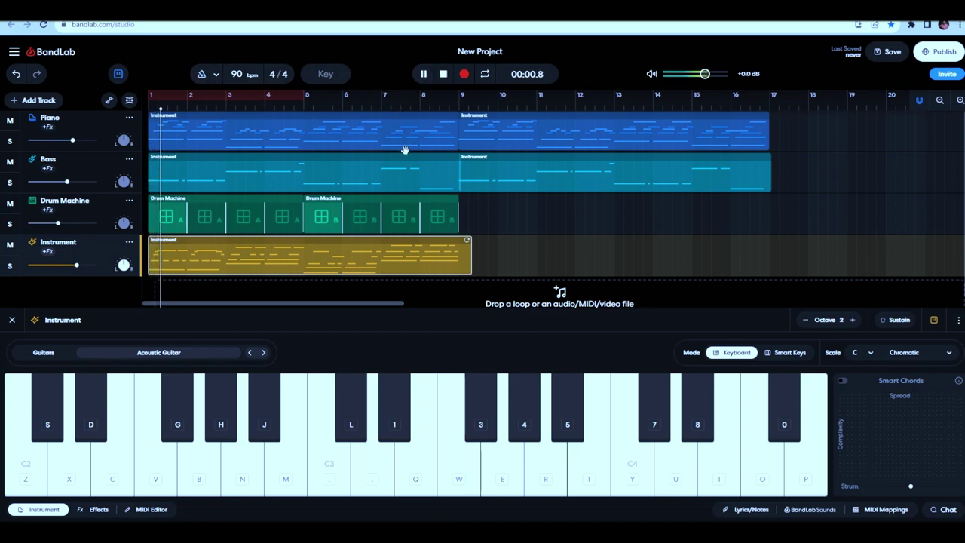
drag(471, 256, 458, 257)
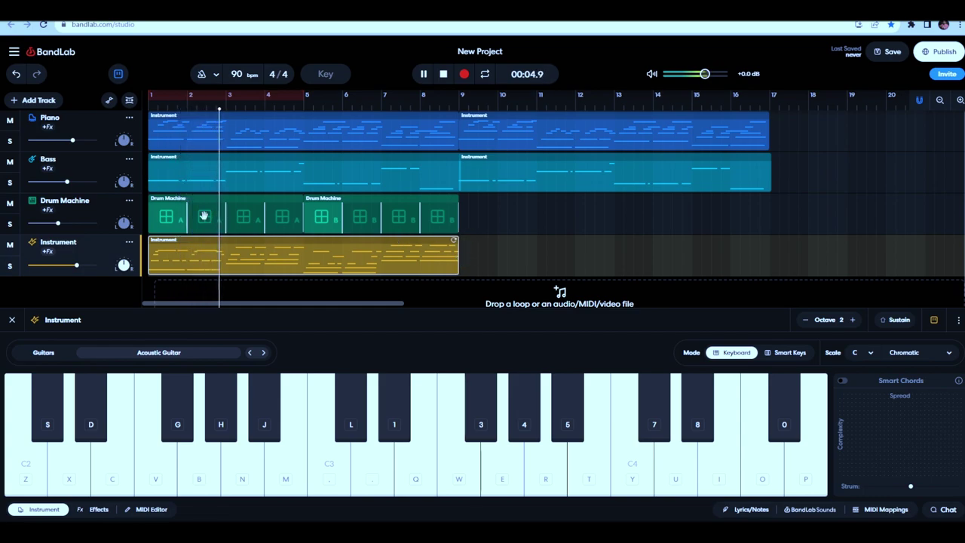
Step: Compare the mix with the Drum Machine briefly muted, and rebalance it by slightly lowering the Piano volume and raising the Bass volume
click(10, 204)
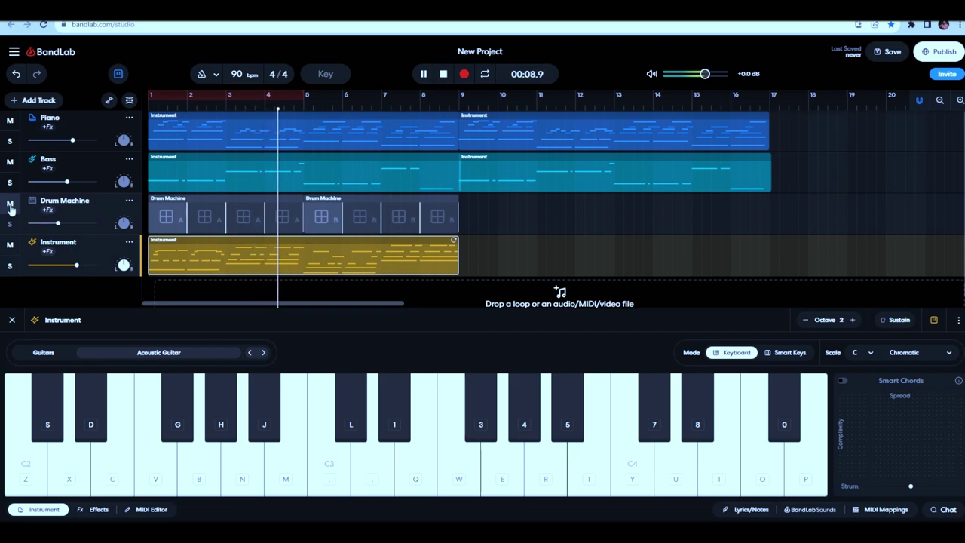
click(10, 205)
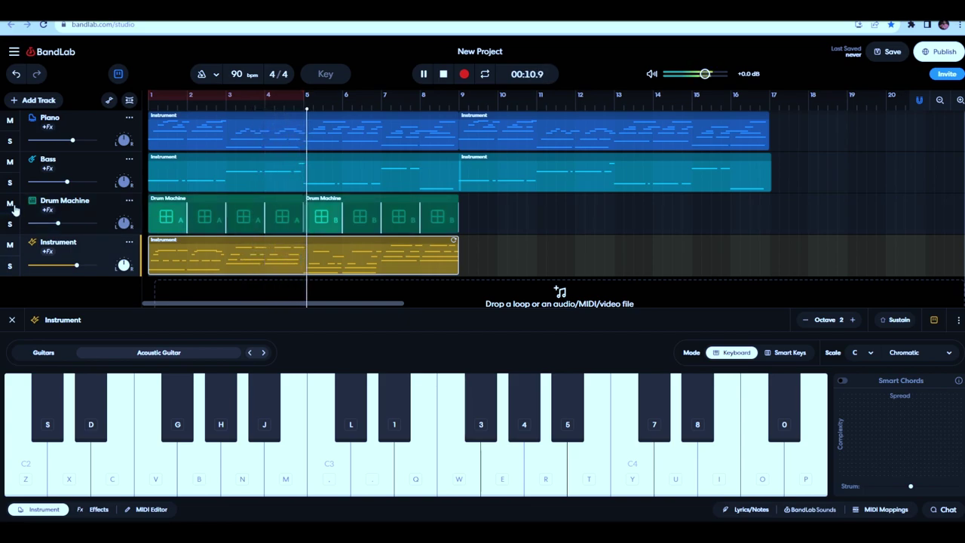
drag(76, 139, 65, 140)
drag(66, 178, 70, 182)
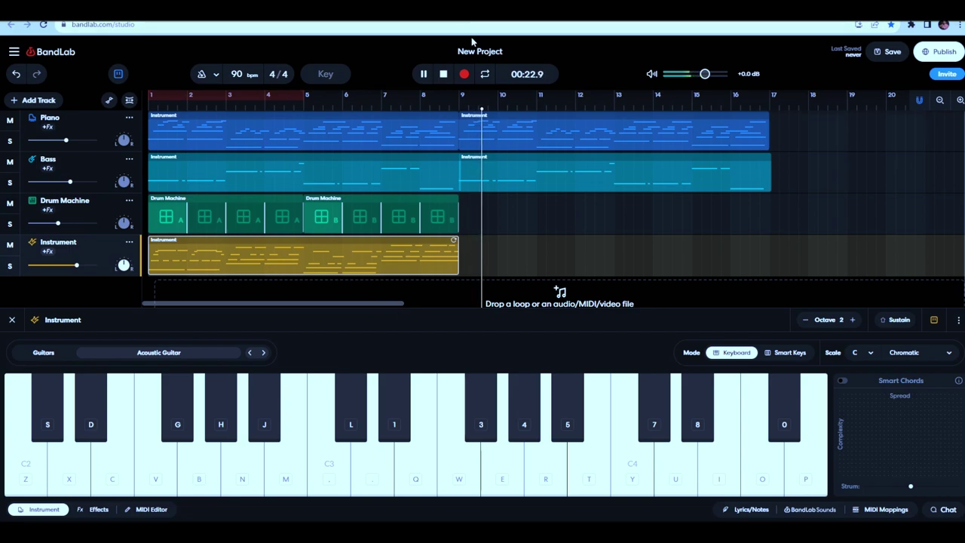
click(443, 74)
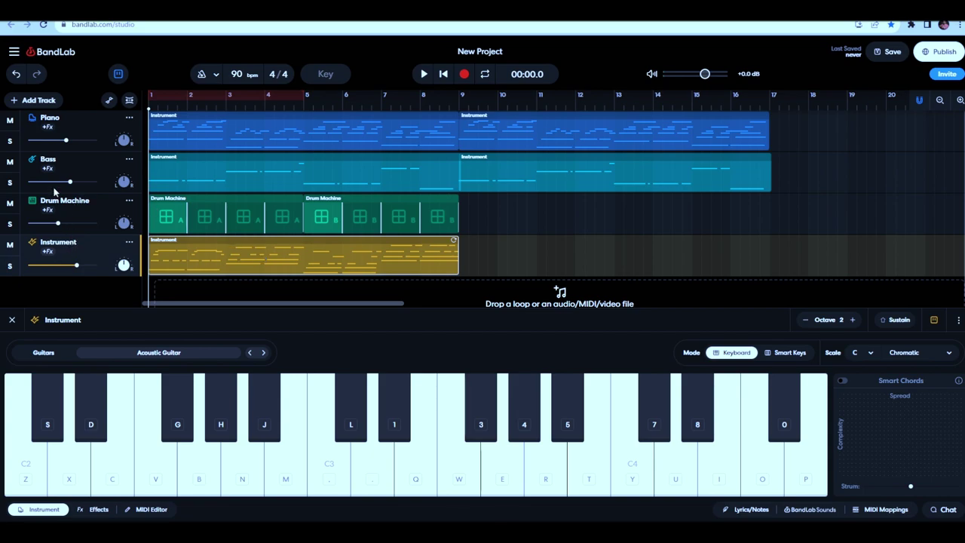
Step: Add another virtual instrument track, preview Dream Pad from the Pads category and select it as the sound
click(51, 103)
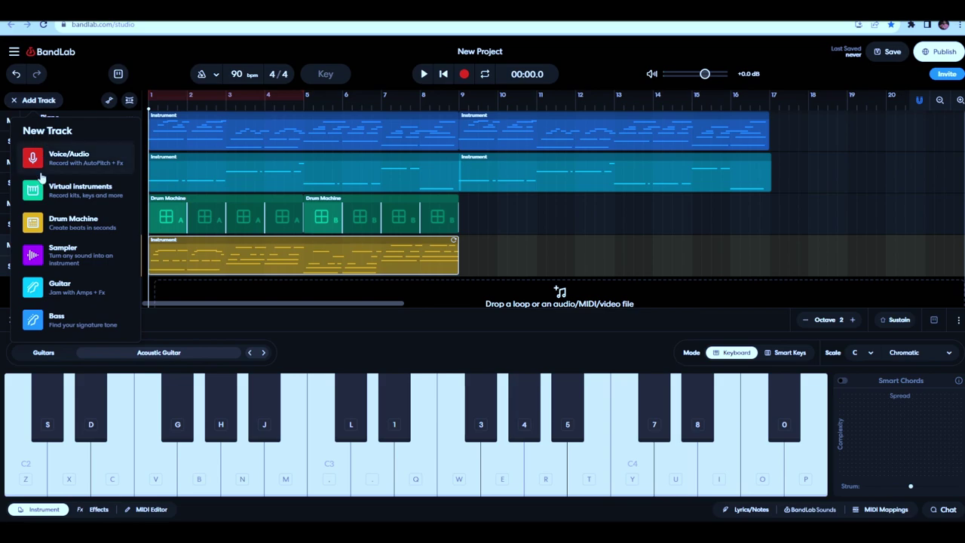
click(33, 197)
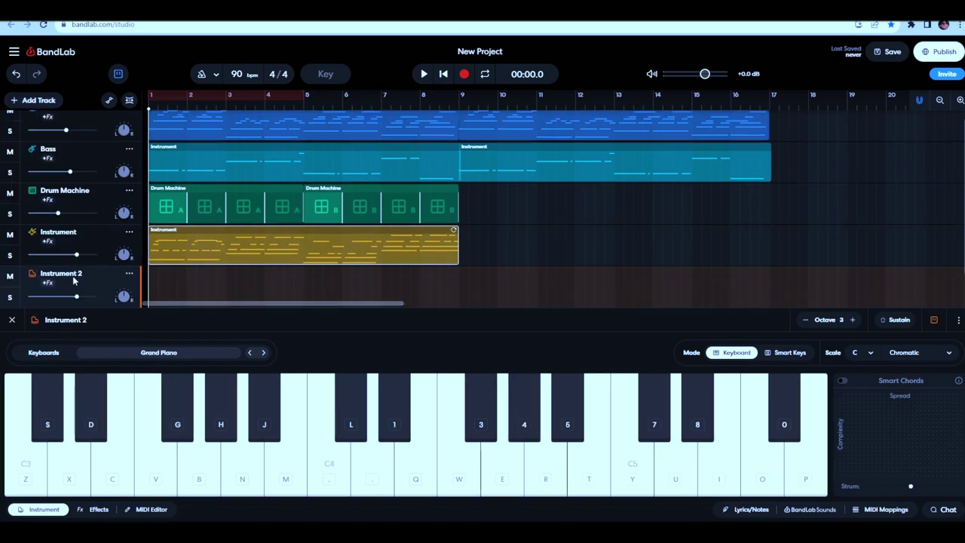
click(151, 352)
click(150, 352)
click(151, 352)
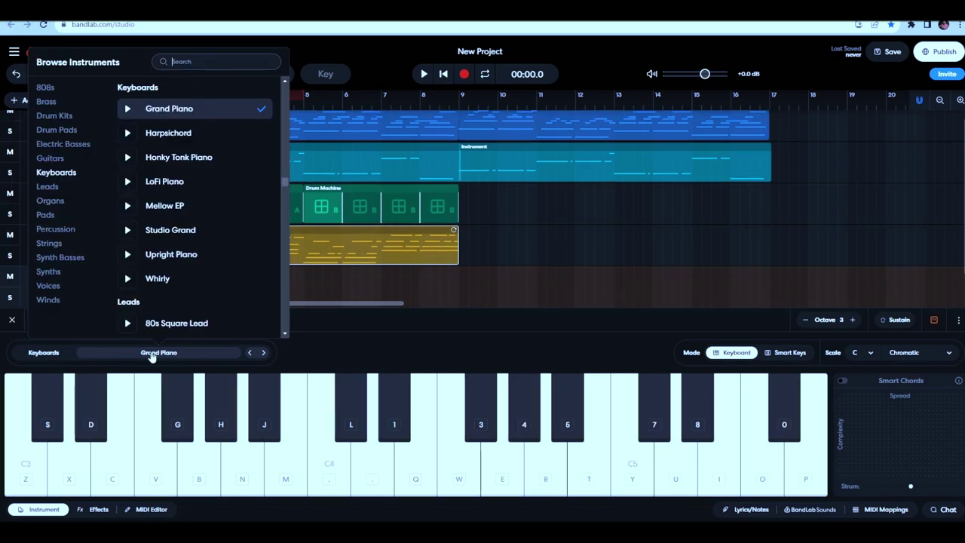
click(46, 214)
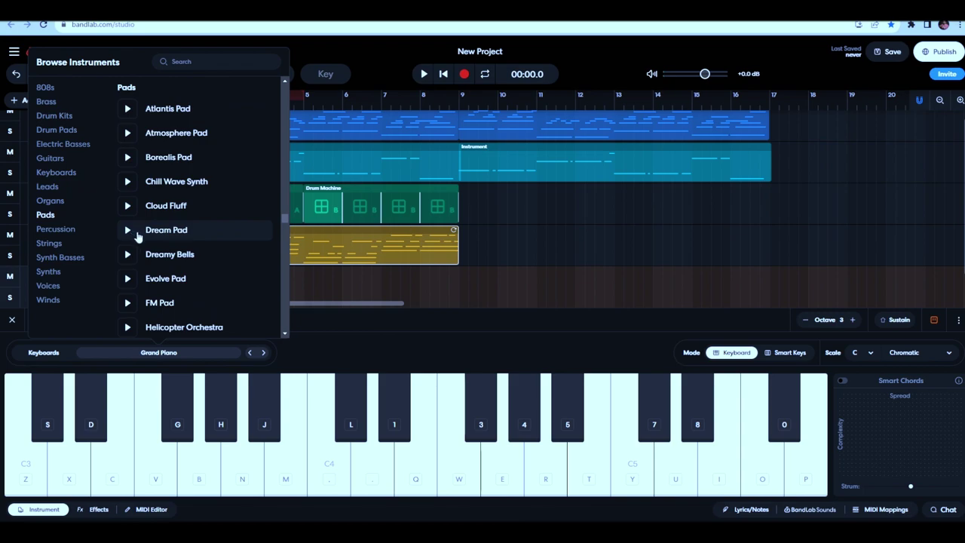
click(128, 234)
click(209, 233)
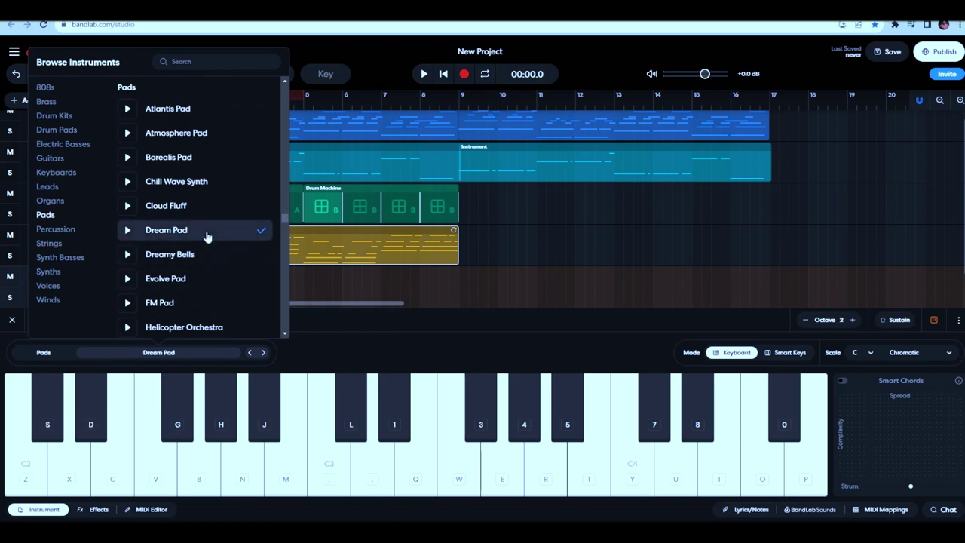
click(329, 309)
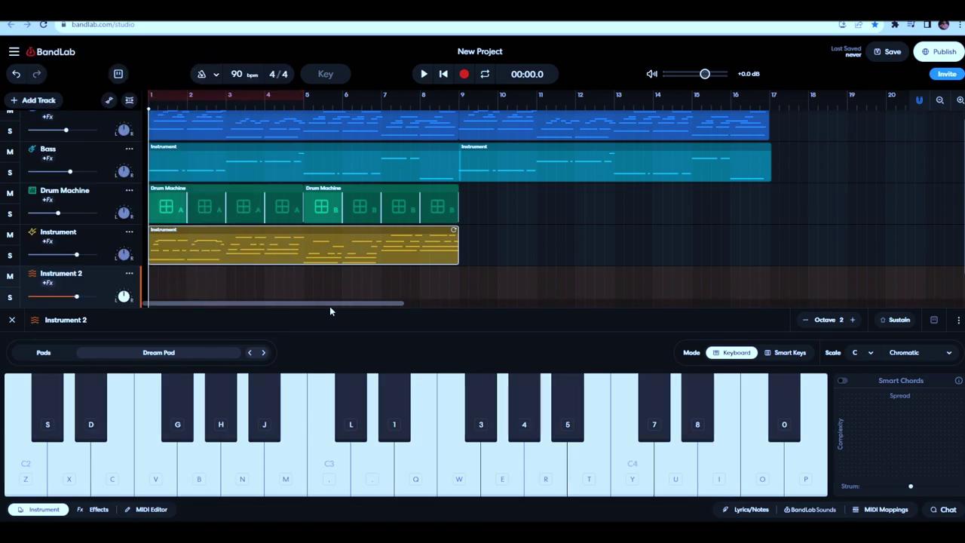
Step: Try out a few chord notes on the Dream Pad keyboard before recording
key(l)
key(7)
key(i)
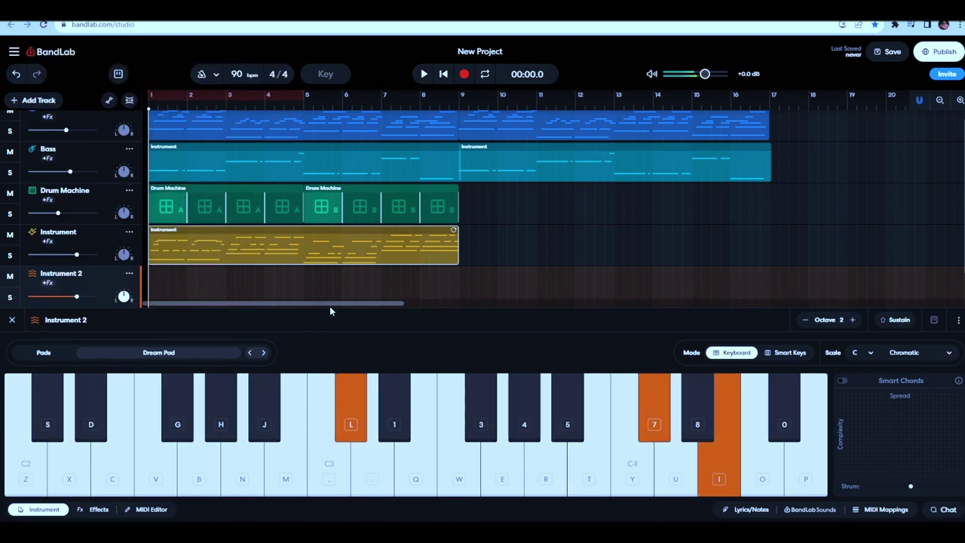
key(3)
key(0)
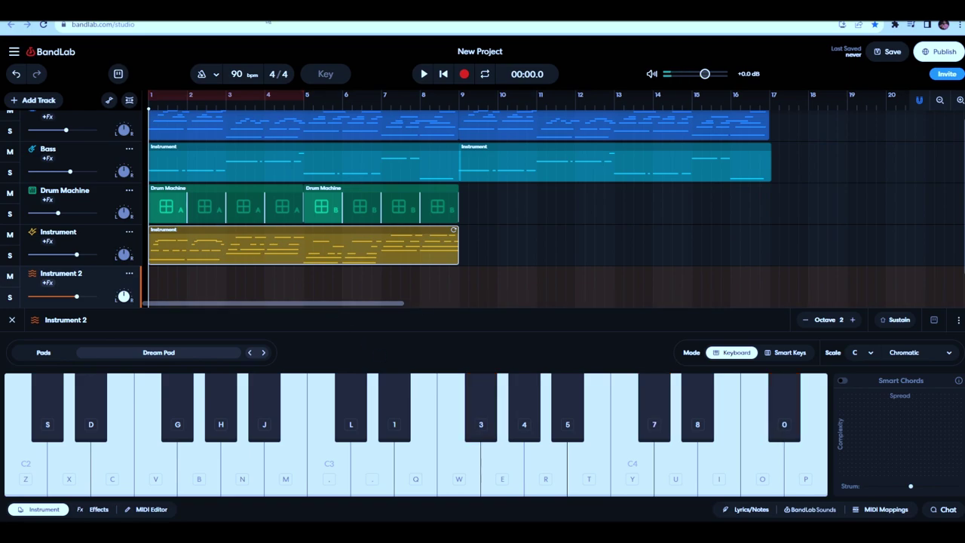
Step: Record a sustained four-chord Dream Pad part on the Instrument 2 track from bar 1 until just past bar 9
click(463, 74)
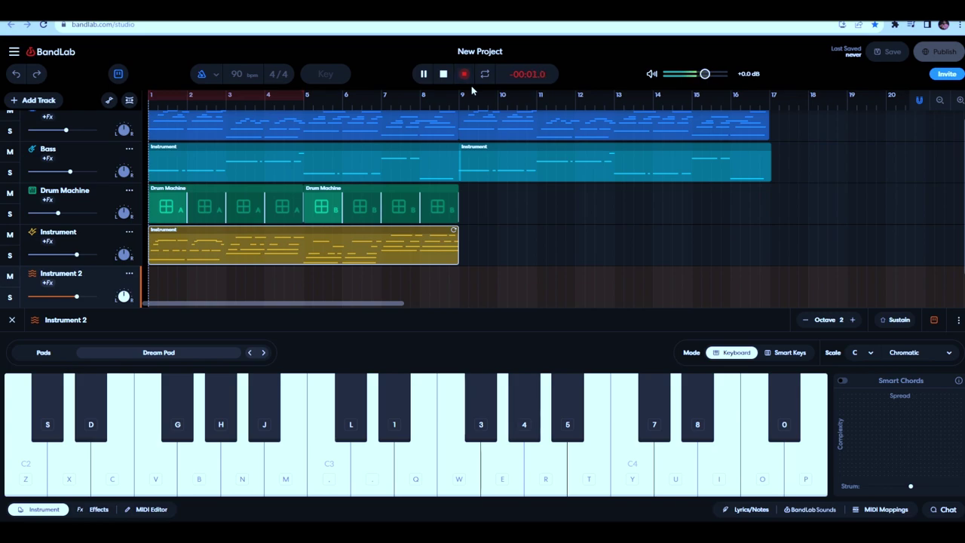
key(q)
key(l)
key(4)
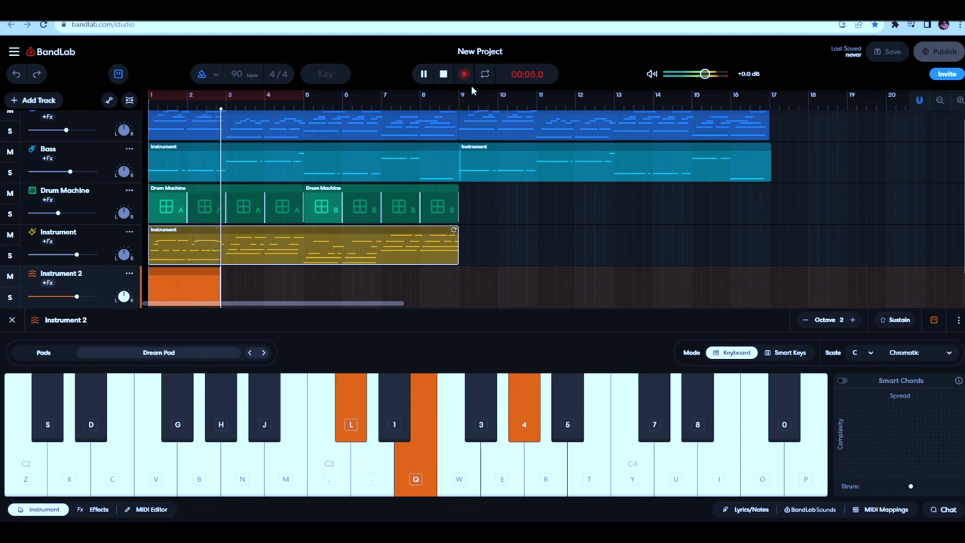
key(g)
key(3)
key(r)
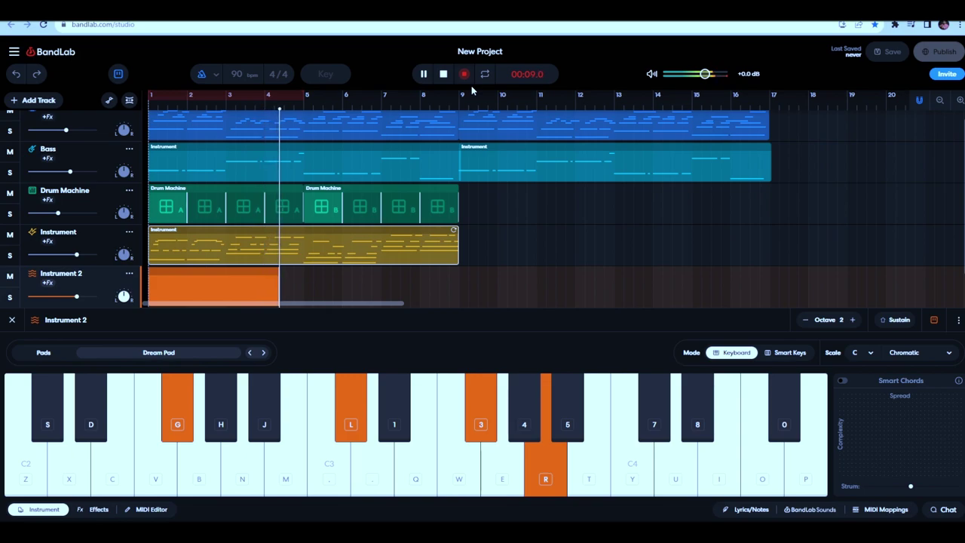
key(m)
key(1)
key(3)
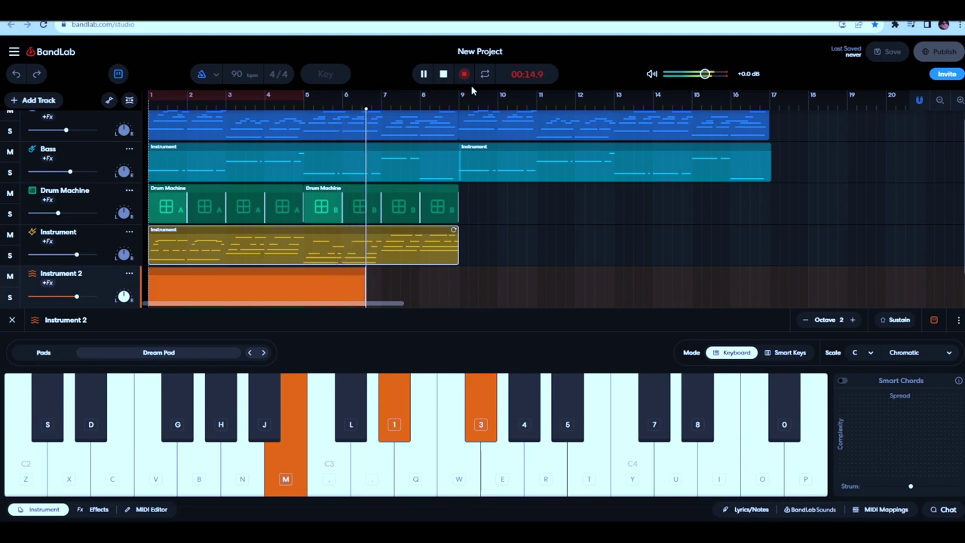
key(h)
key(4)
key(t)
key(8)
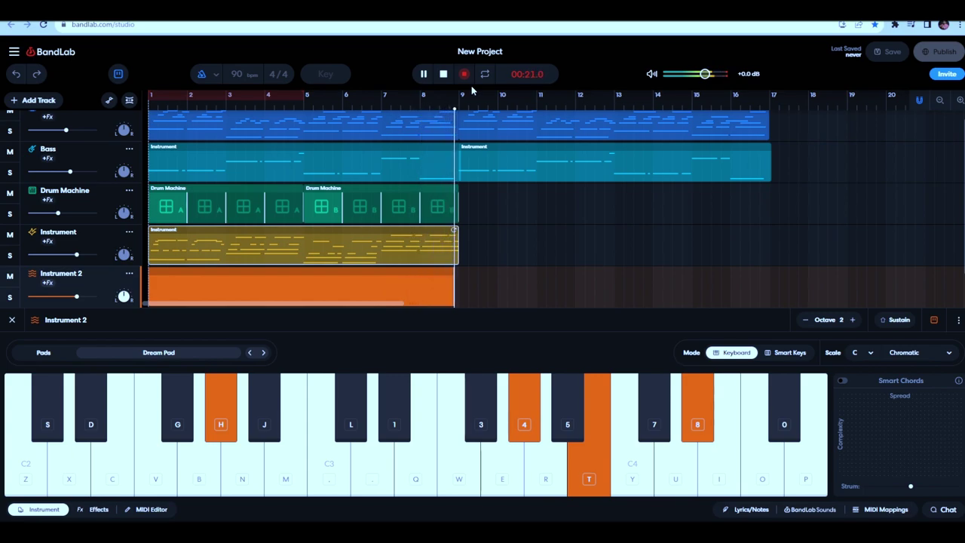
key(space)
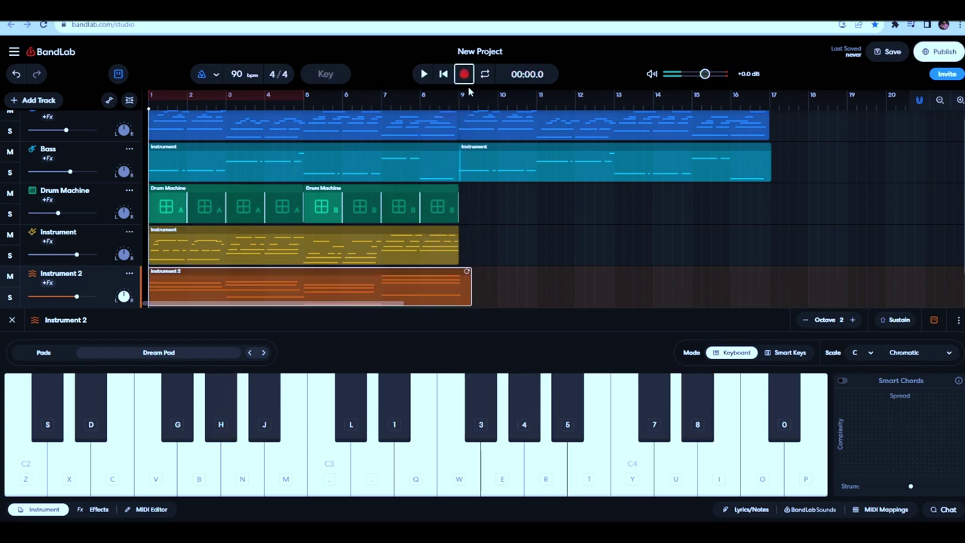
Step: Quantize the recorded Dream Pad region to 1/8 and trim its end to bar 9
right_click(240, 285)
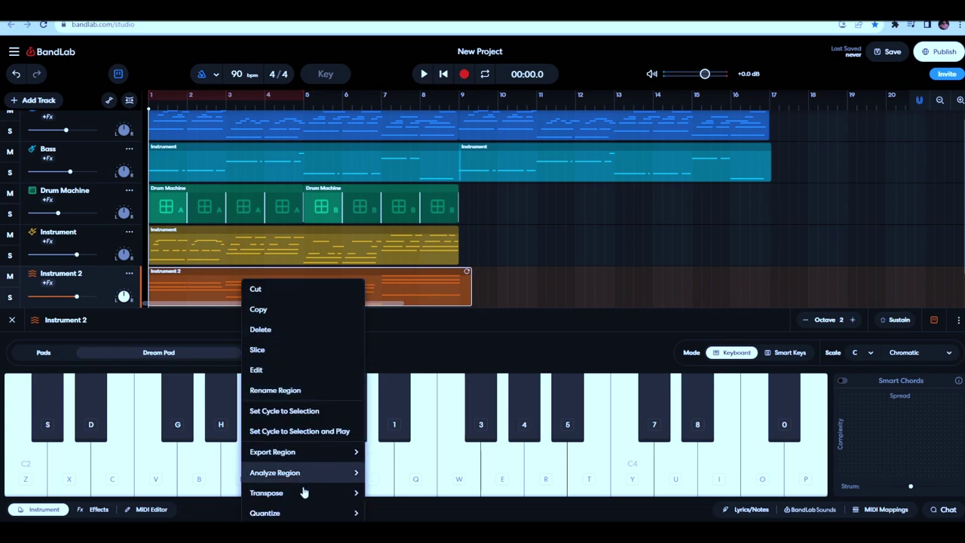
click(312, 516)
right_click(304, 287)
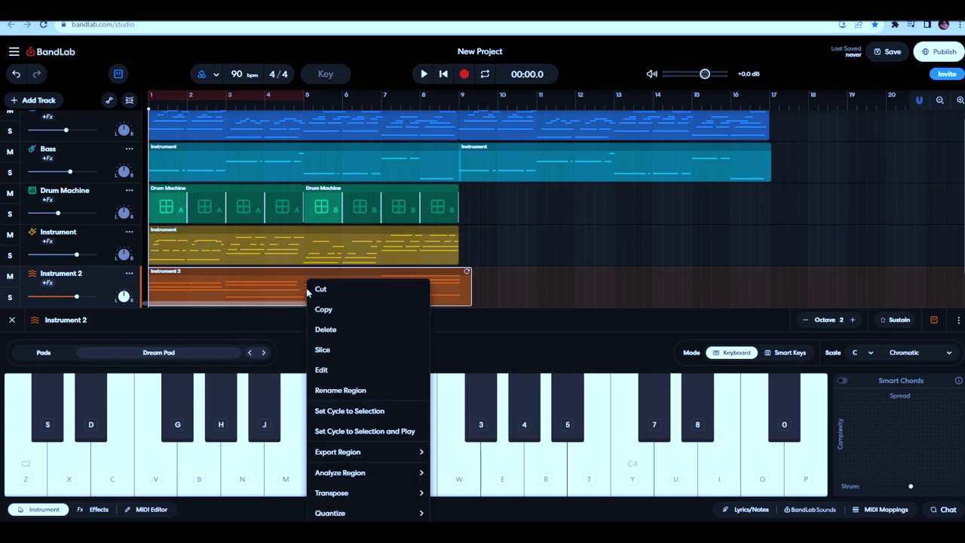
mouse_move(363, 513)
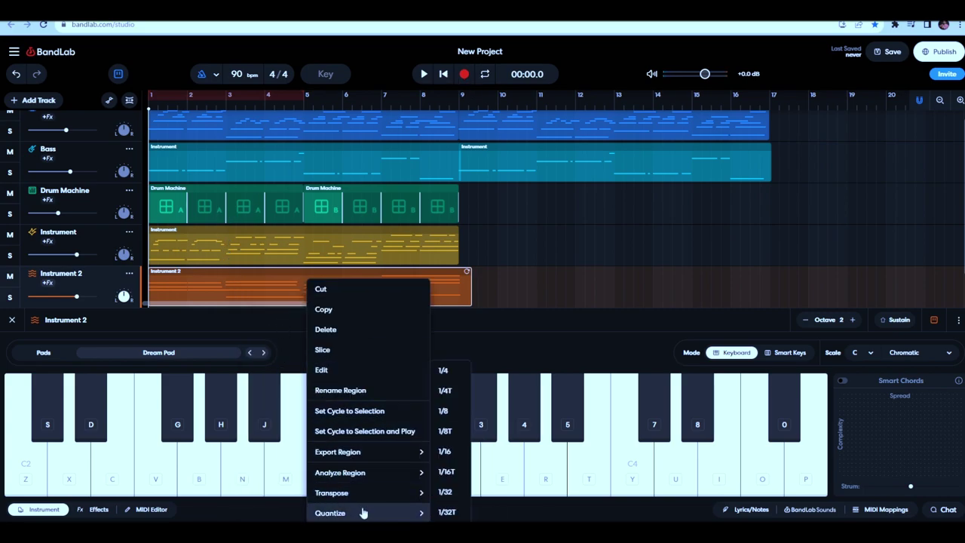
click(448, 411)
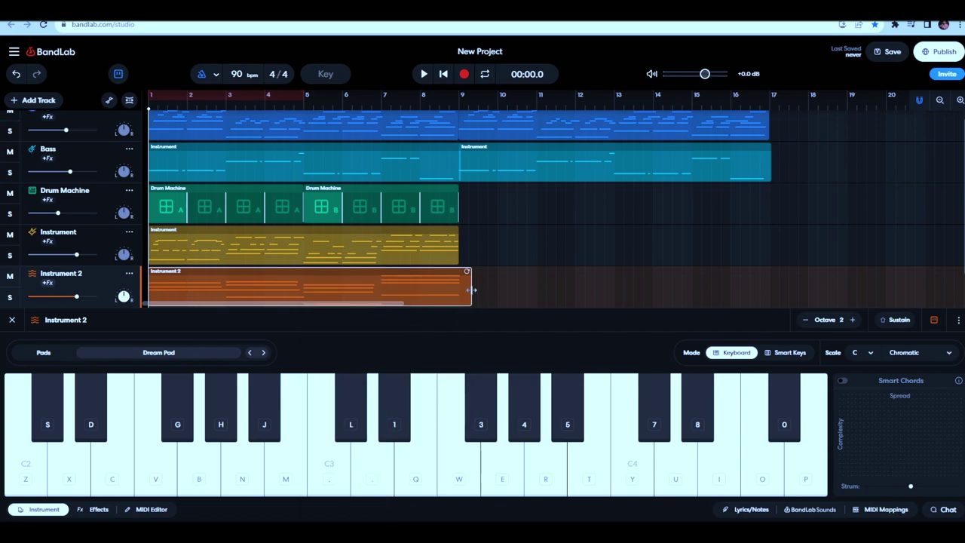
drag(471, 290, 457, 290)
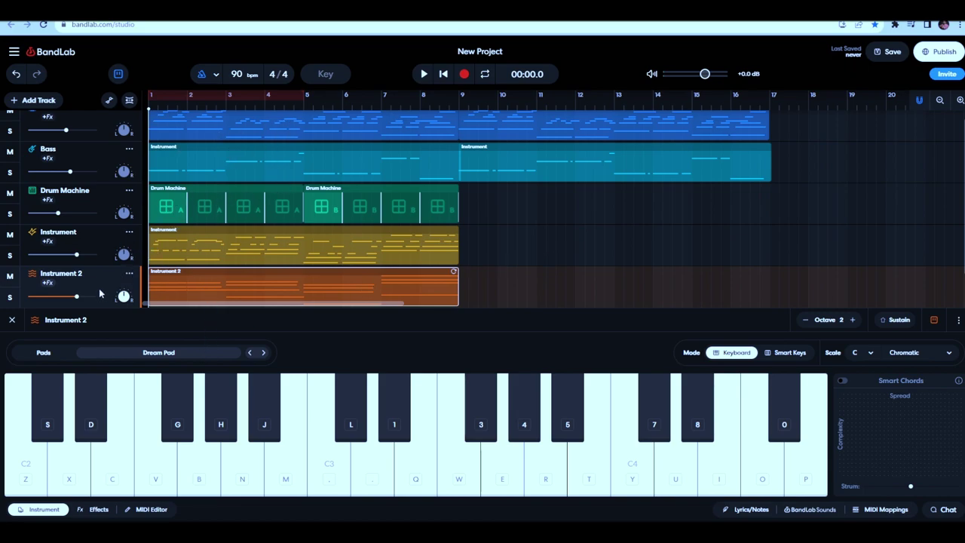
Step: Slightly lower the Instrument 2 track's volume and play the mix from the start with the metronome off
drag(78, 296, 66, 297)
click(425, 75)
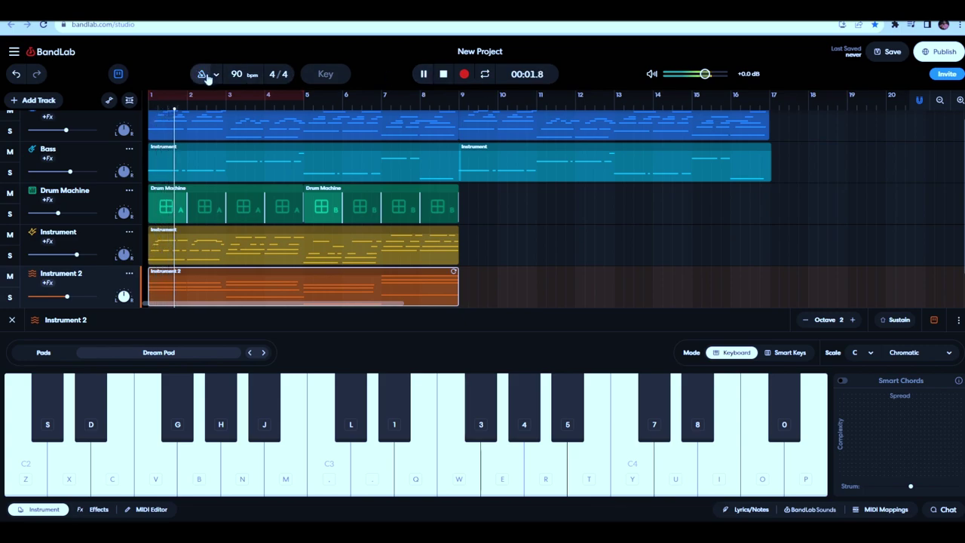
click(443, 79)
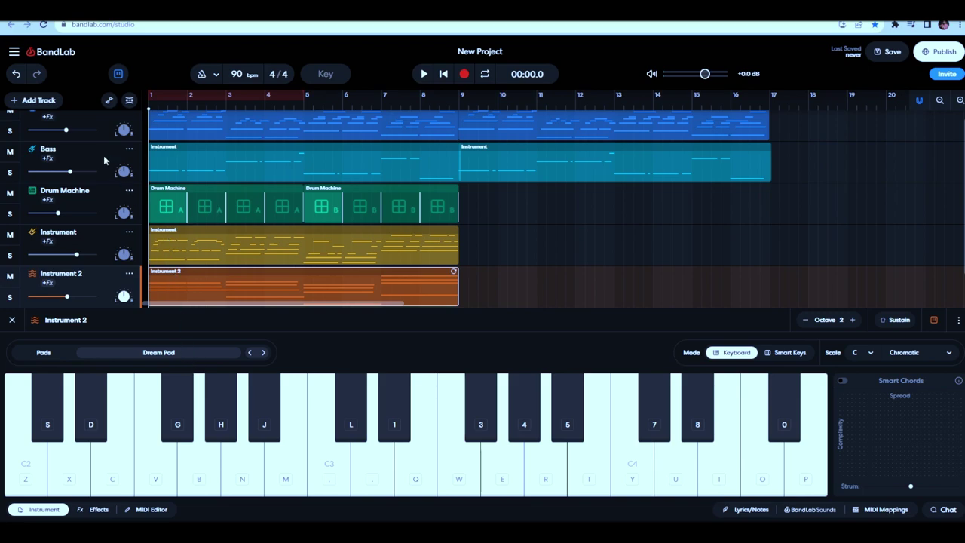
scroll(104, 170, up, 1)
click(102, 132)
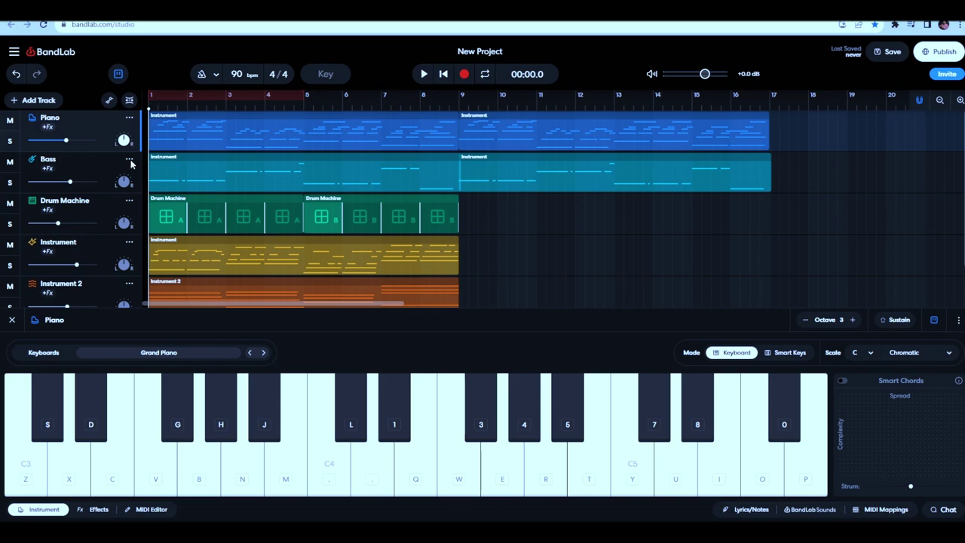
click(264, 352)
Step: Change the Drum Machine's sound to the Abstract Hip Hop drum pad and play the project from the start
click(108, 215)
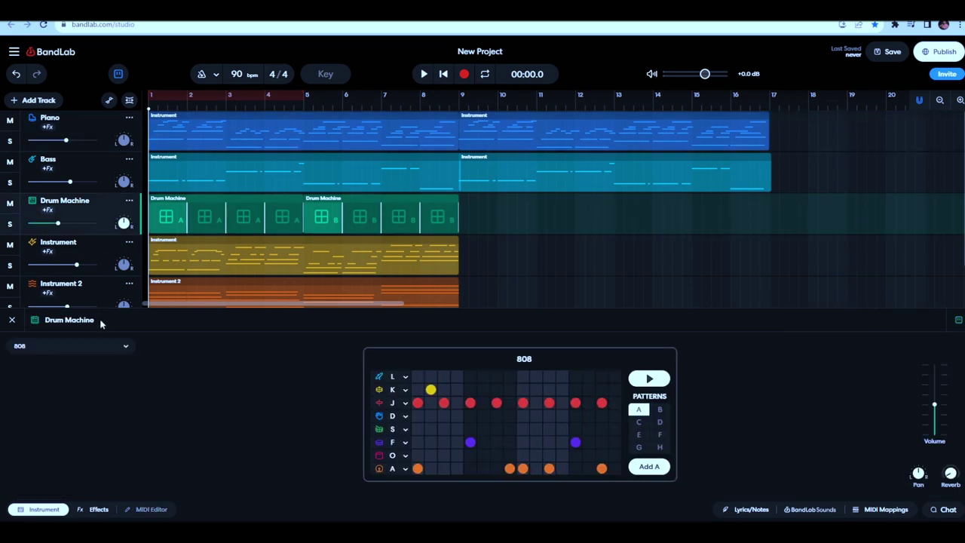
click(126, 347)
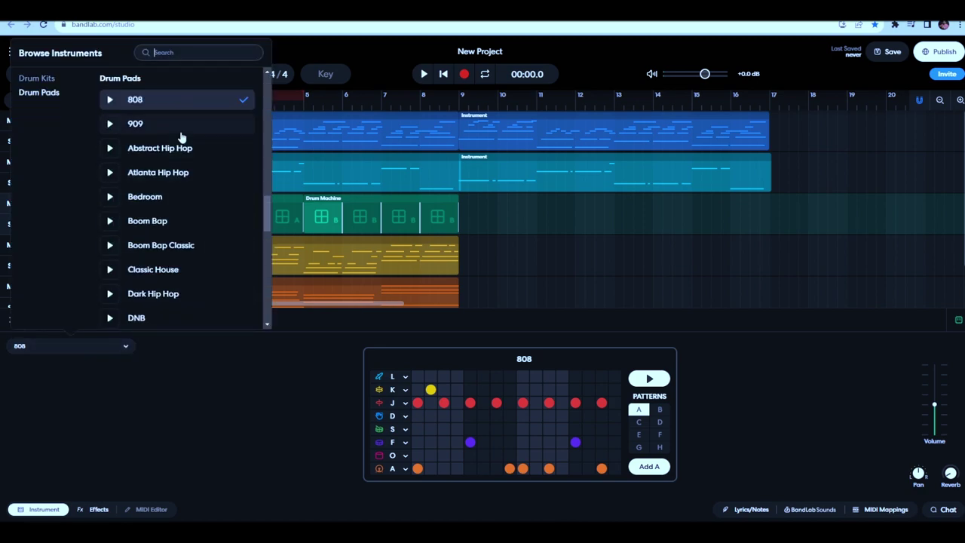
click(162, 149)
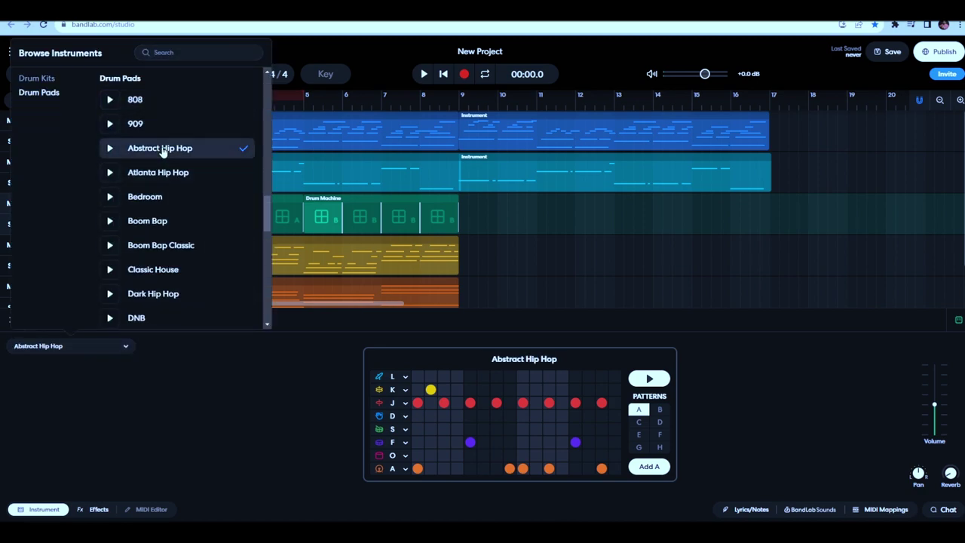
click(272, 362)
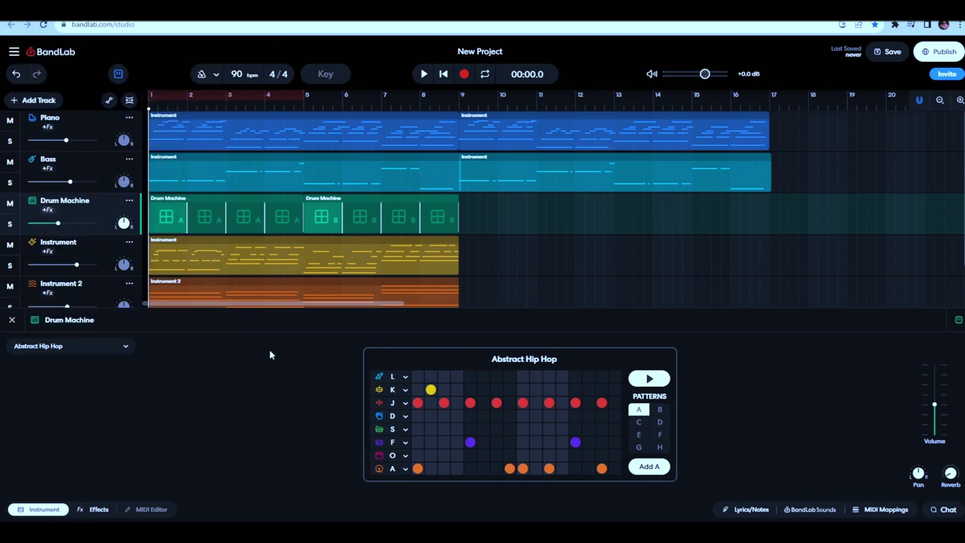
click(423, 74)
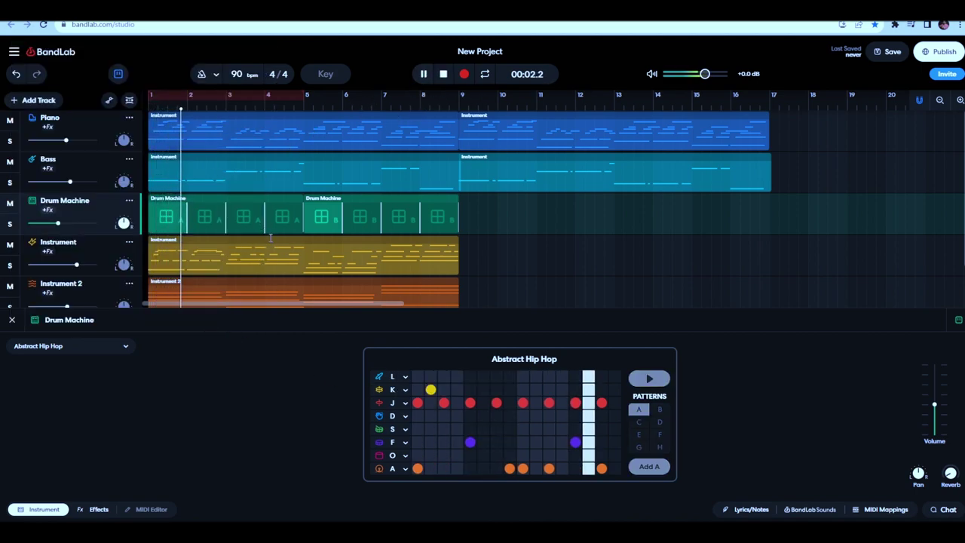
Step: Audition Atlanta Hip Hop, Boom Bap Classic and DNB on the Drum Machine during playback, and settle on Dark Hip Hop
click(123, 350)
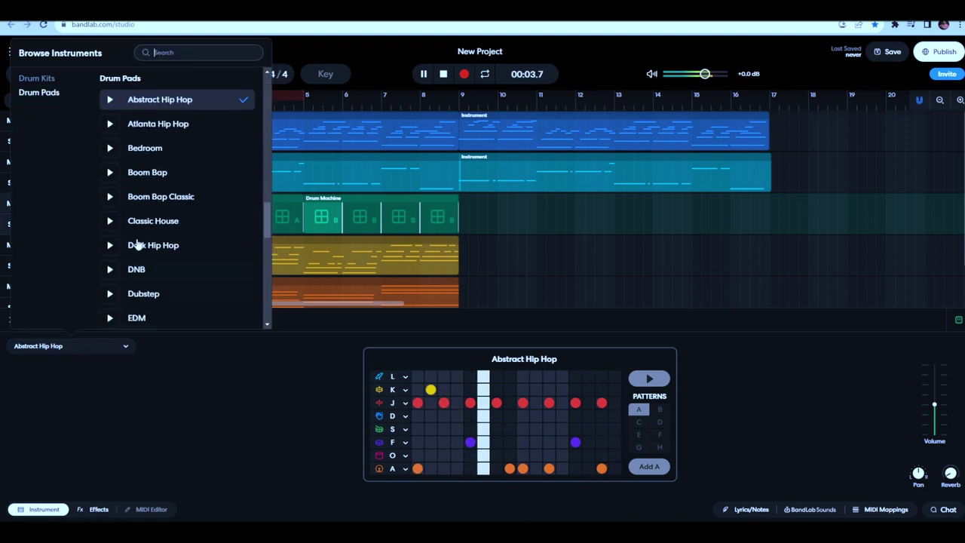
click(177, 128)
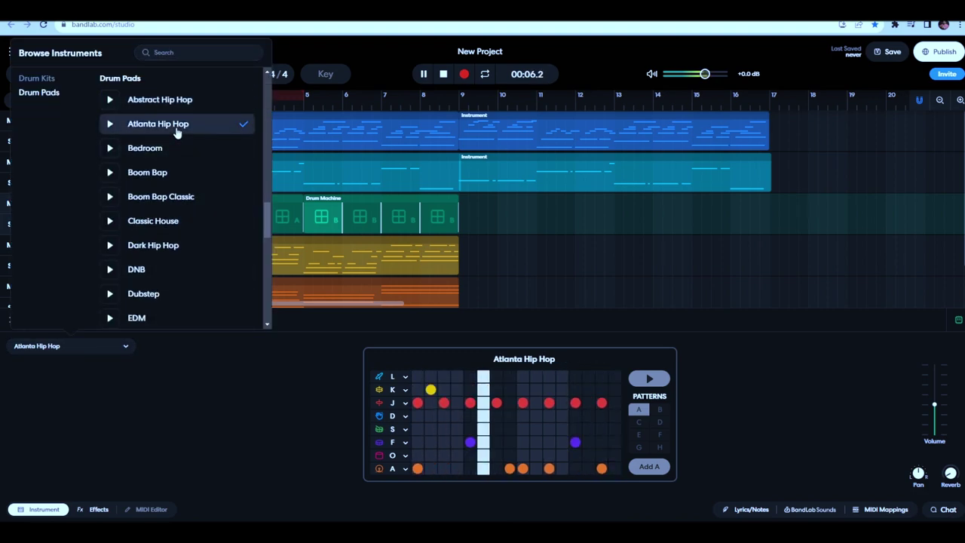
click(166, 197)
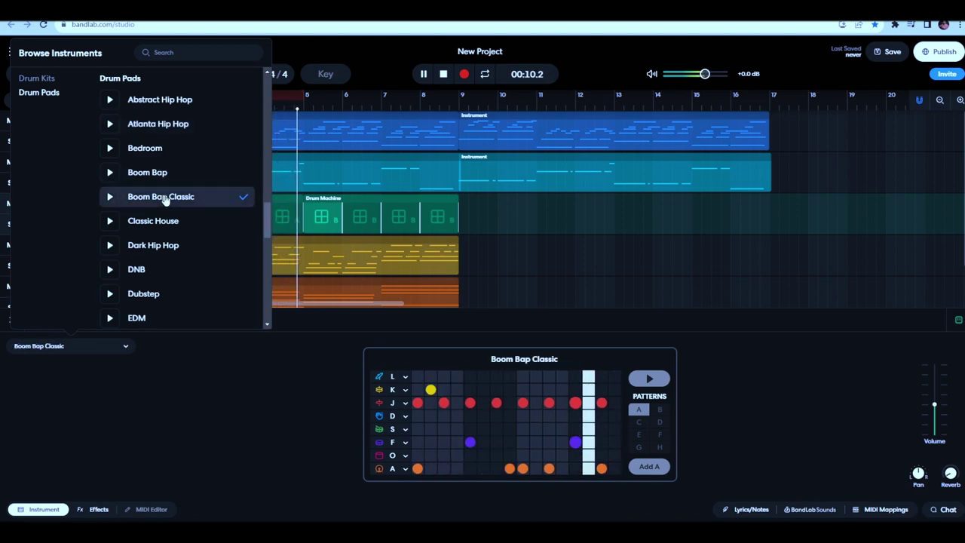
click(150, 277)
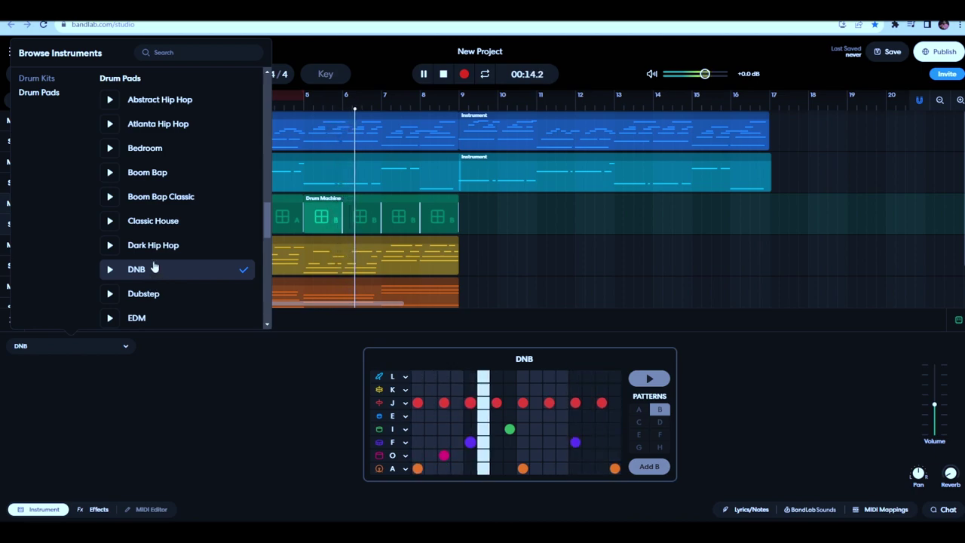
click(171, 248)
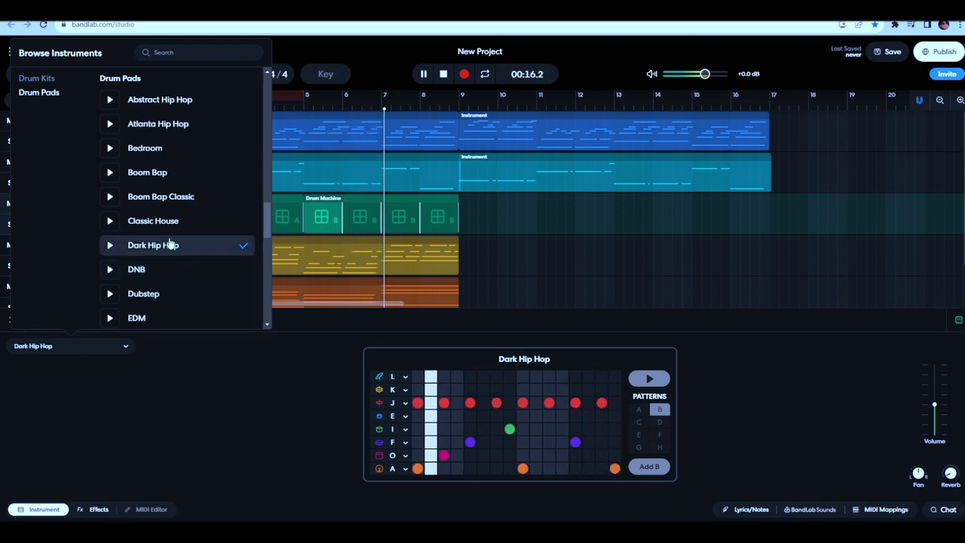
click(338, 380)
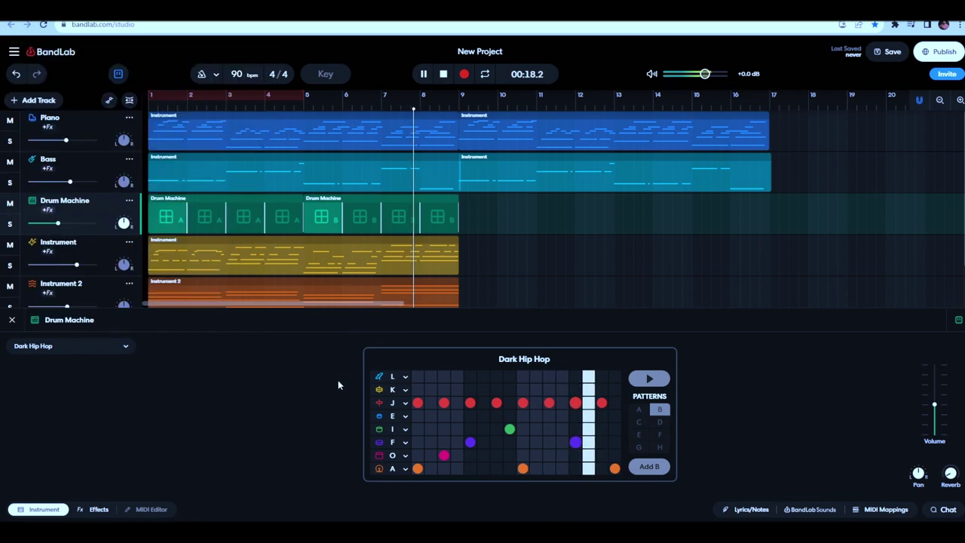
click(443, 77)
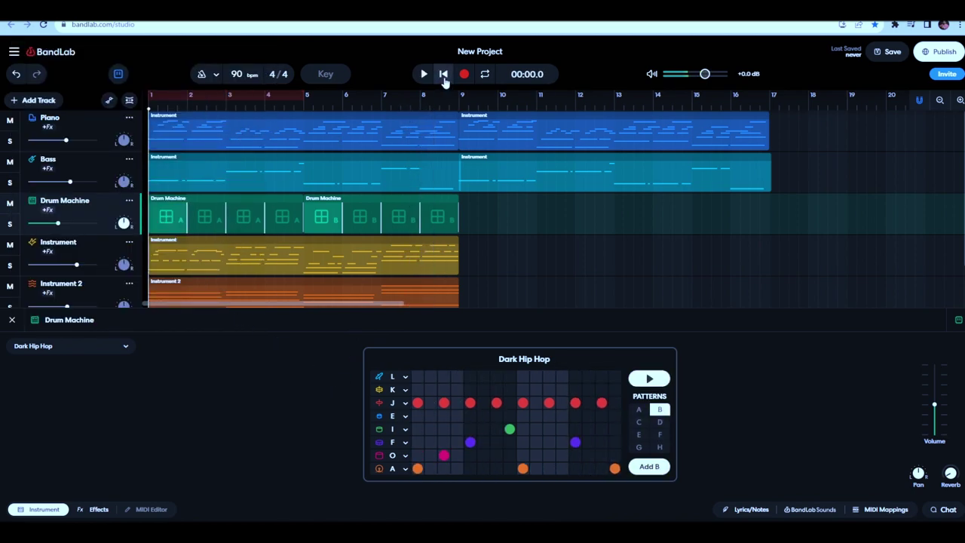